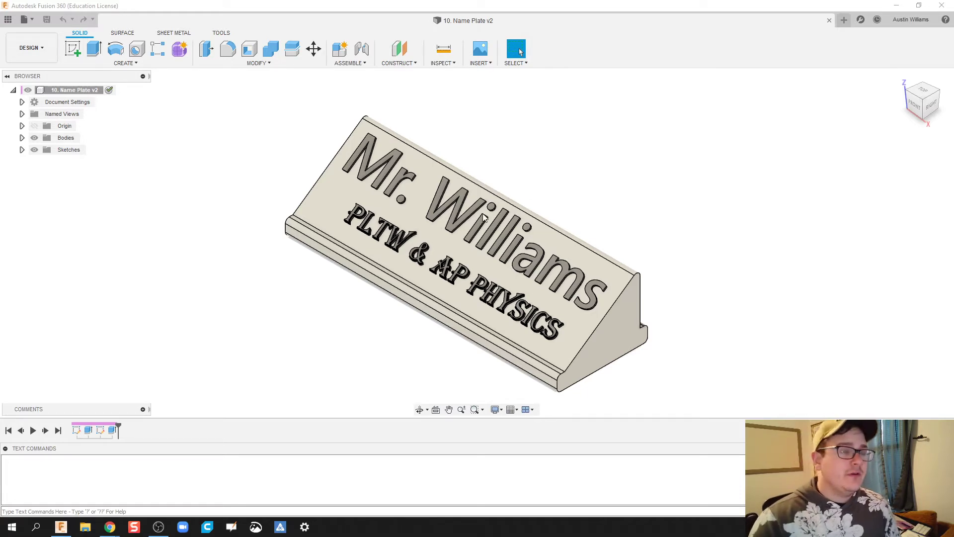
Pan, orbit and zoom in and out to inspect the name plate.
scroll(292, 284, "down", 2)
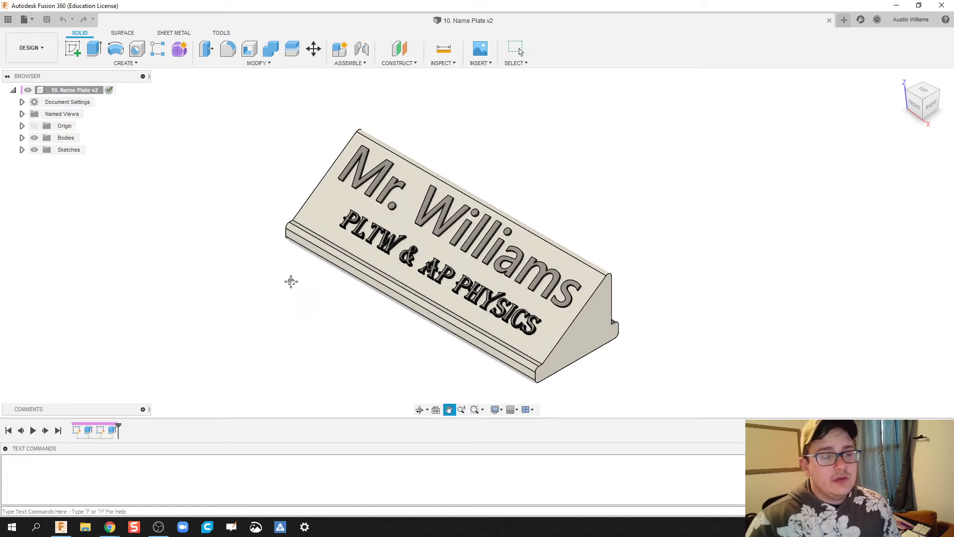
middle_click_drag(292, 281, 336, 270)
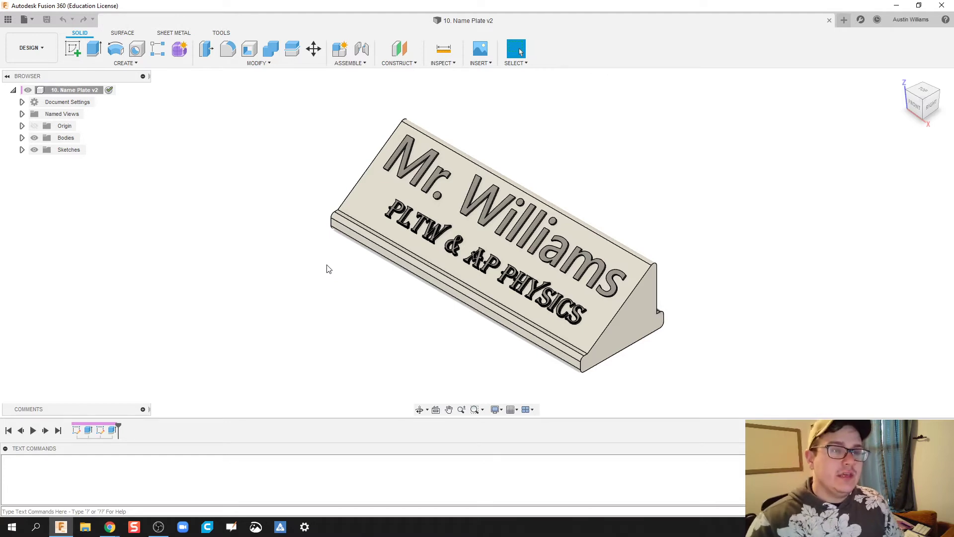
mouse_move(237, 209)
middle_mouse_down("shift")
mouse_move(361, 206)
mouse_move(243, 188)
mouse_move(217, 200)
mouse_move(294, 200)
mouse_move(324, 187)
mouse_move(226, 202)
mouse_move(238, 213)
middle_mouse_up("shift")
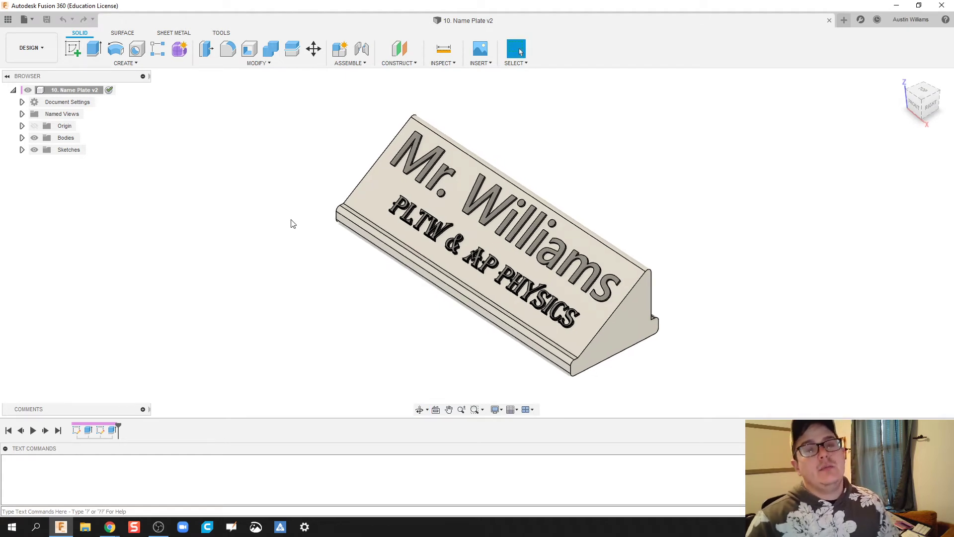
scroll(499, 265, "up", 3)
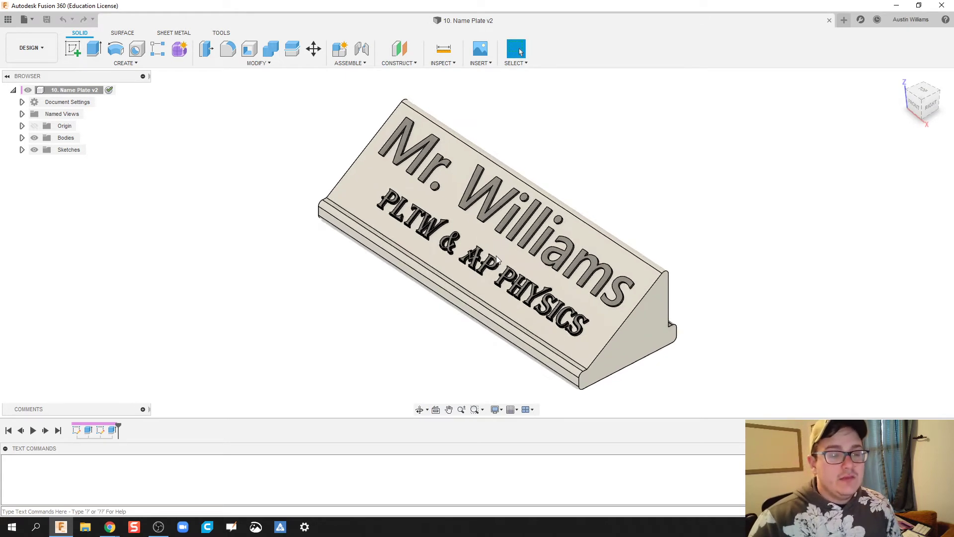
scroll(495, 259, "up", 2)
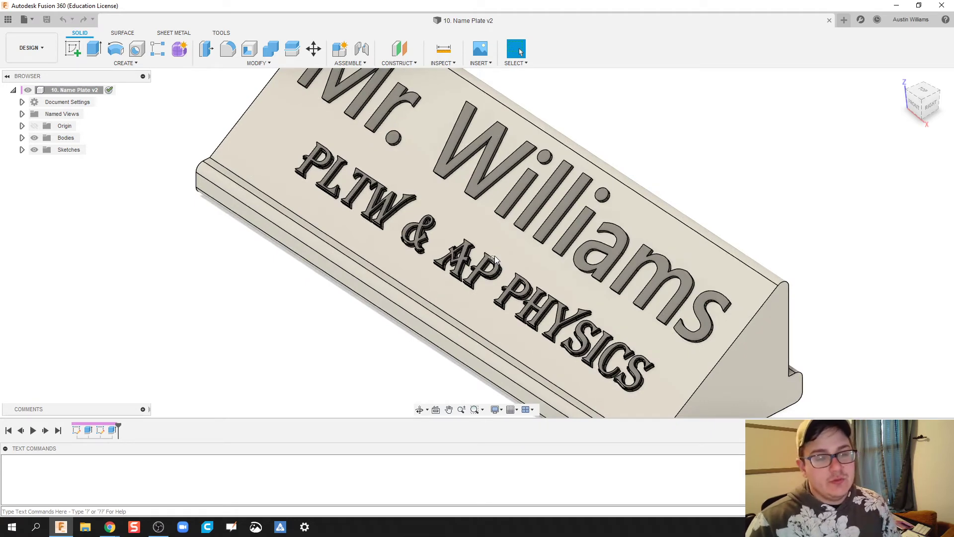
scroll(495, 258, "down", 5)
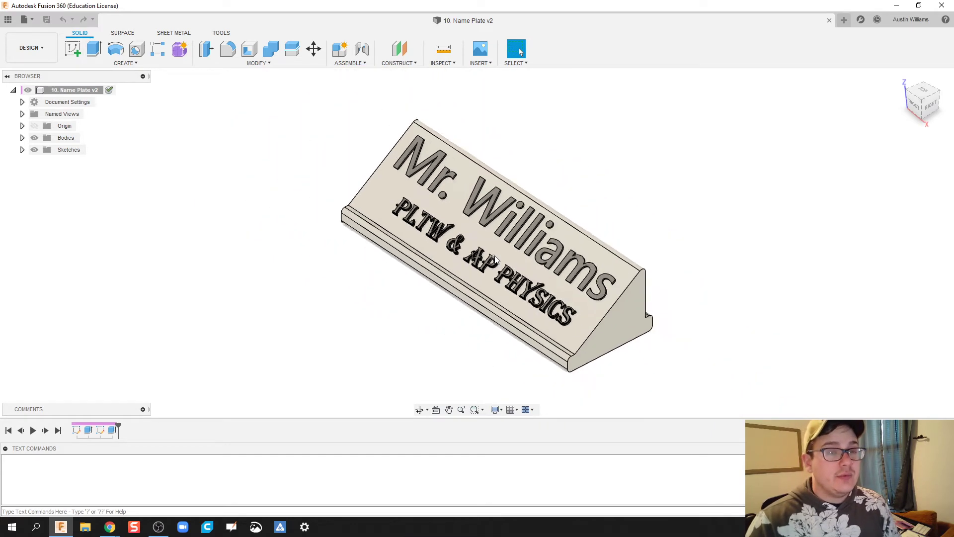
scroll(494, 255, "down", 1)
scroll(495, 255, "up", 2)
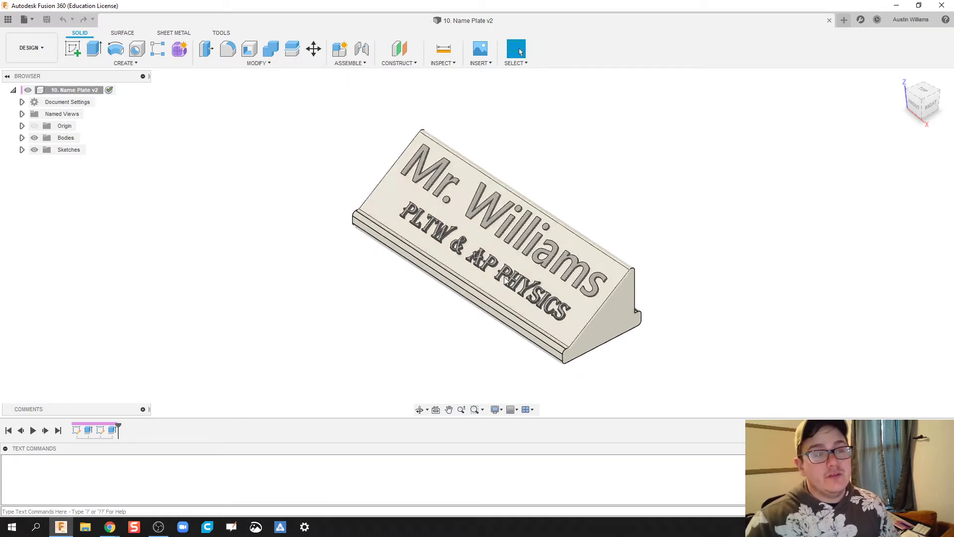
scroll(721, 320, "up", 2)
scroll(716, 320, "down", 2)
scroll(703, 320, "up", 2)
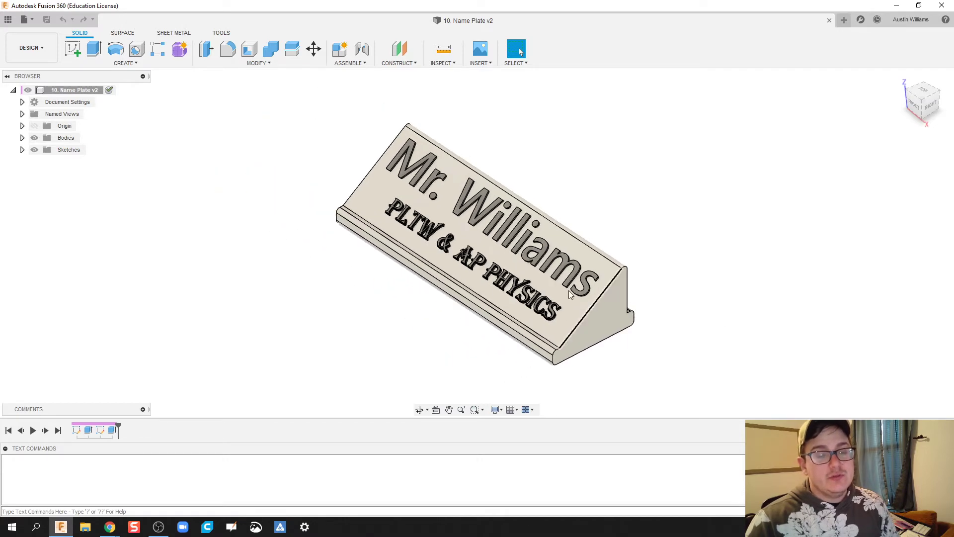
scroll(628, 322, "up", 2)
scroll(637, 314, "up", 3)
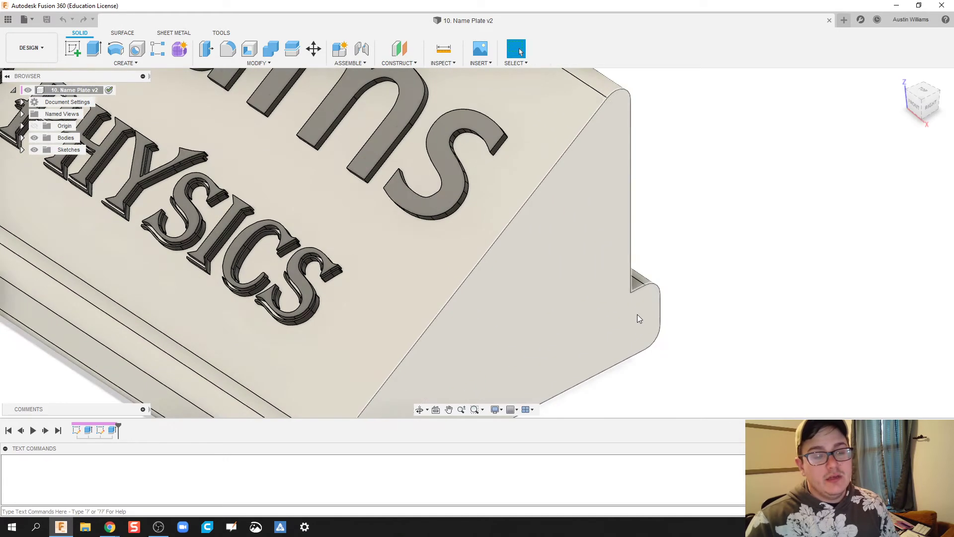
scroll(637, 314, "down", 4)
scroll(637, 315, "down", 2)
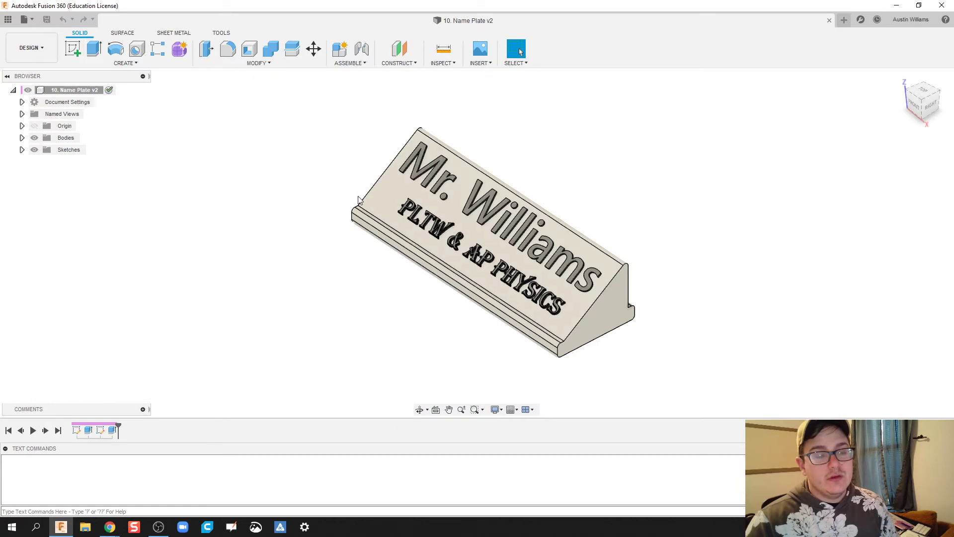
scroll(359, 206, "up", 5)
scroll(274, 97, "down", 2)
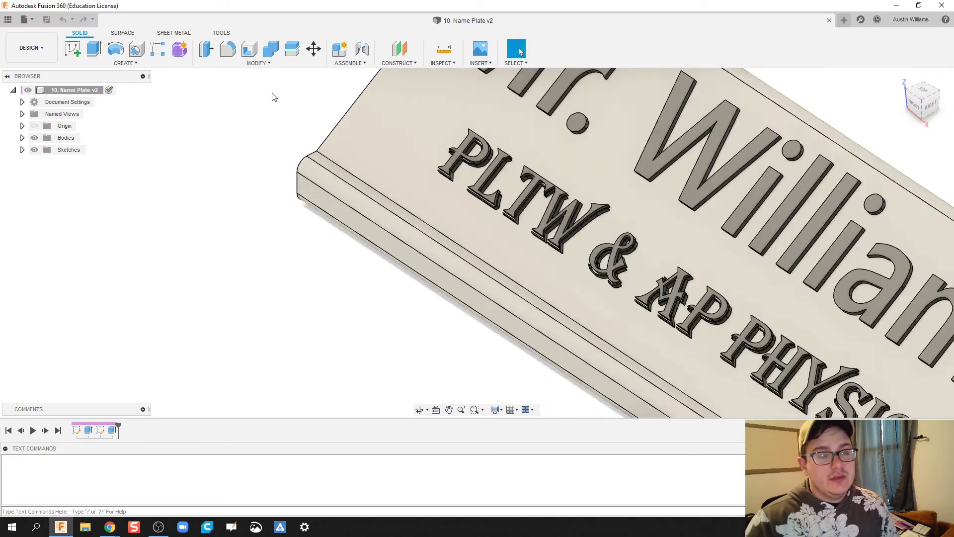
scroll(273, 97, "down", 3)
scroll(667, 282, "down", 3)
Recentre the name plate with pans and zoom it to a comfortable size.
middle_click_drag(735, 246, 705, 206)
scroll(714, 208, "down", 1)
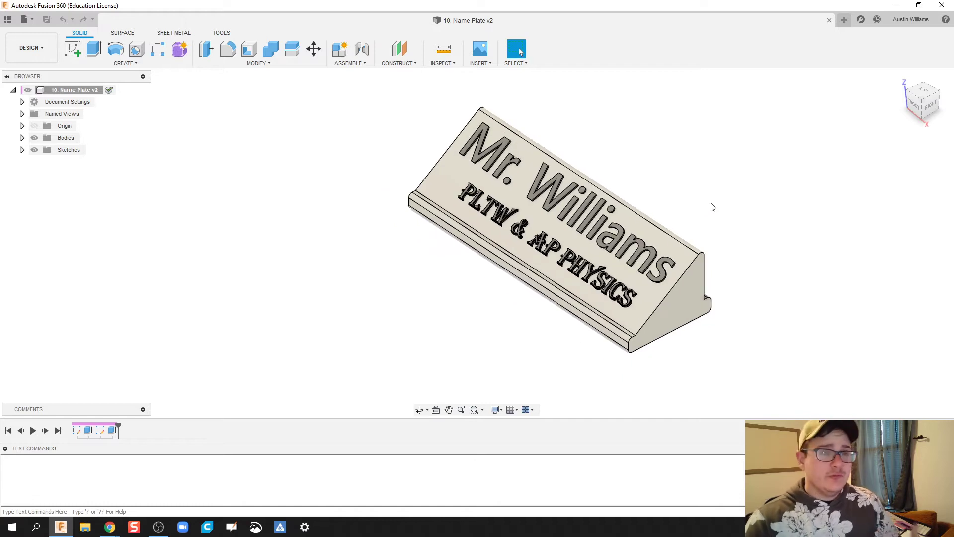
scroll(427, 78, "down", 3)
middle_click_drag(368, 138, 417, 196)
scroll(578, 214, "up", 3)
scroll(574, 212, "up", 2)
scroll(464, 224, "up", 2)
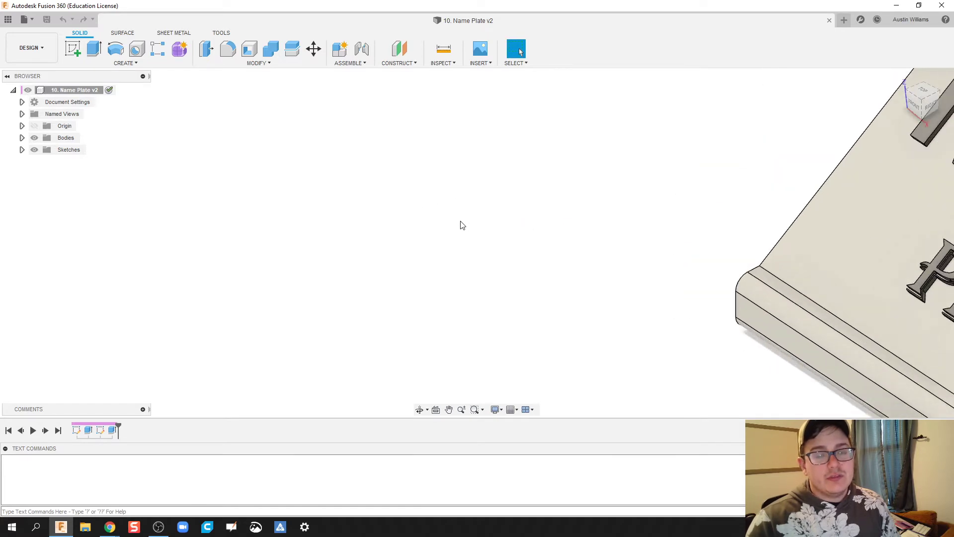
scroll(314, 147, "up", 2)
scroll(633, 247, "down", 2)
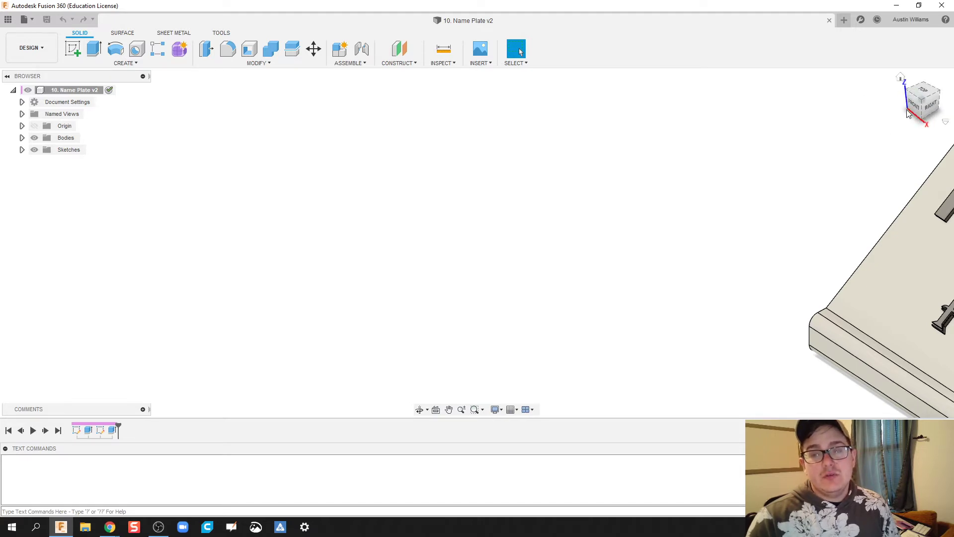
Step through the ViewCube's home, front, right, top, top-front and isometric views.
left_click(902, 81)
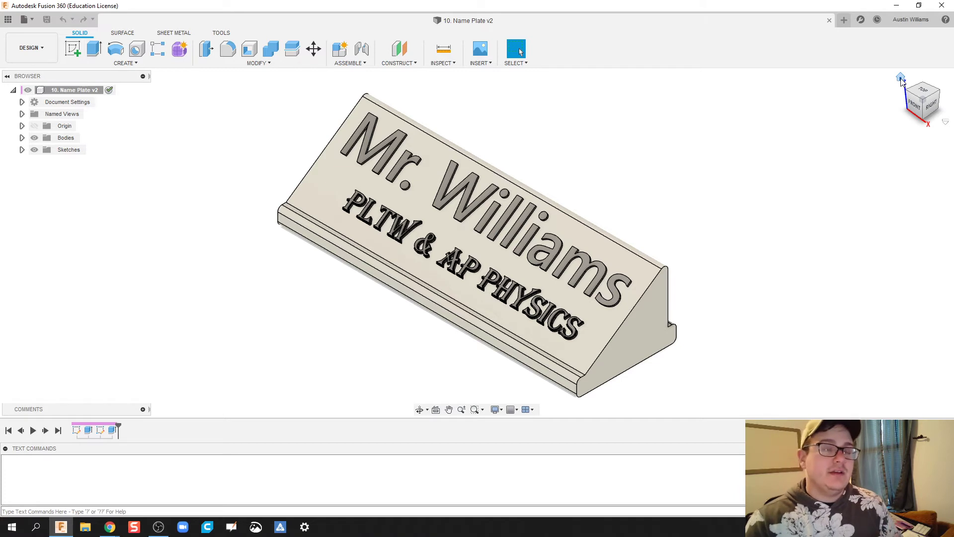
left_click(917, 108)
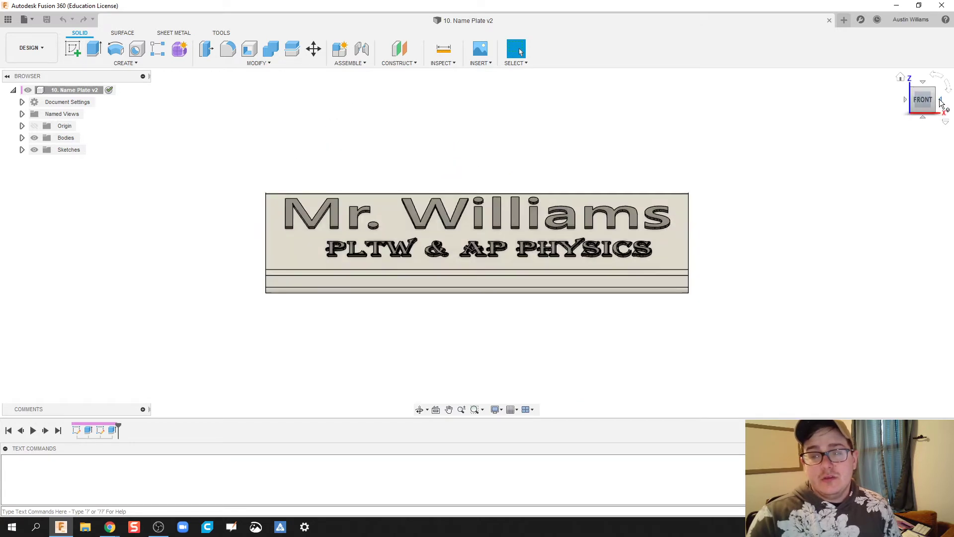
left_click(940, 103)
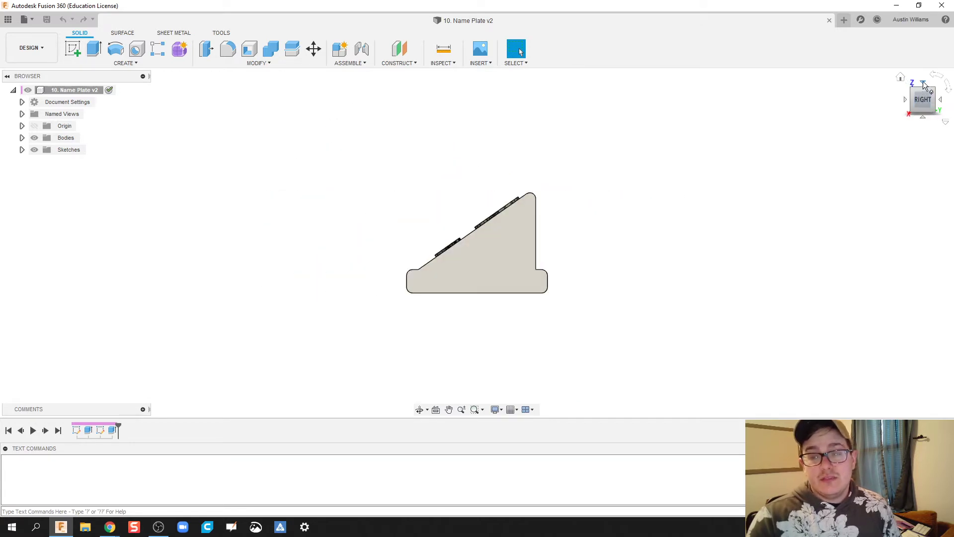
left_click(922, 82)
left_click(936, 78)
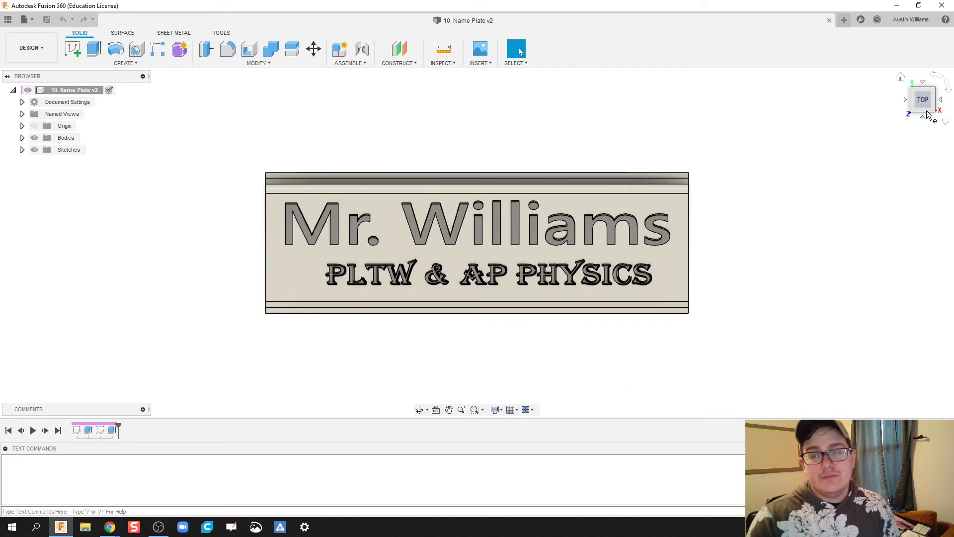
left_click(925, 110)
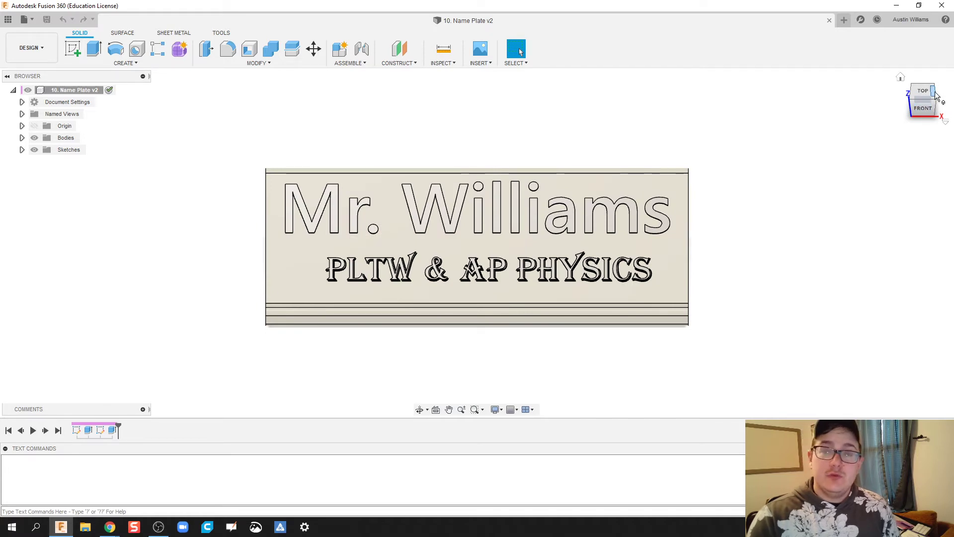
left_click(937, 100)
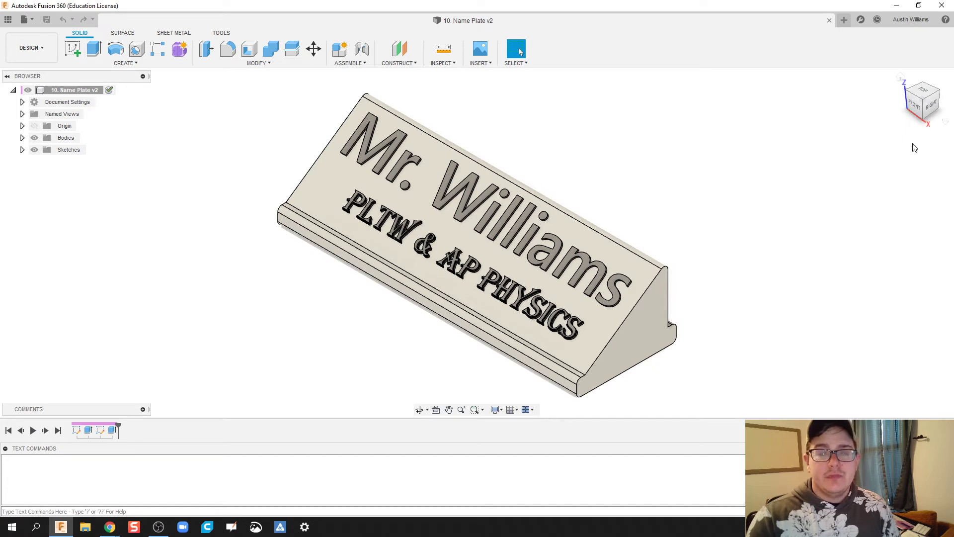
Look at the ViewCube orientation options and close them unchanged.
left_click(945, 122)
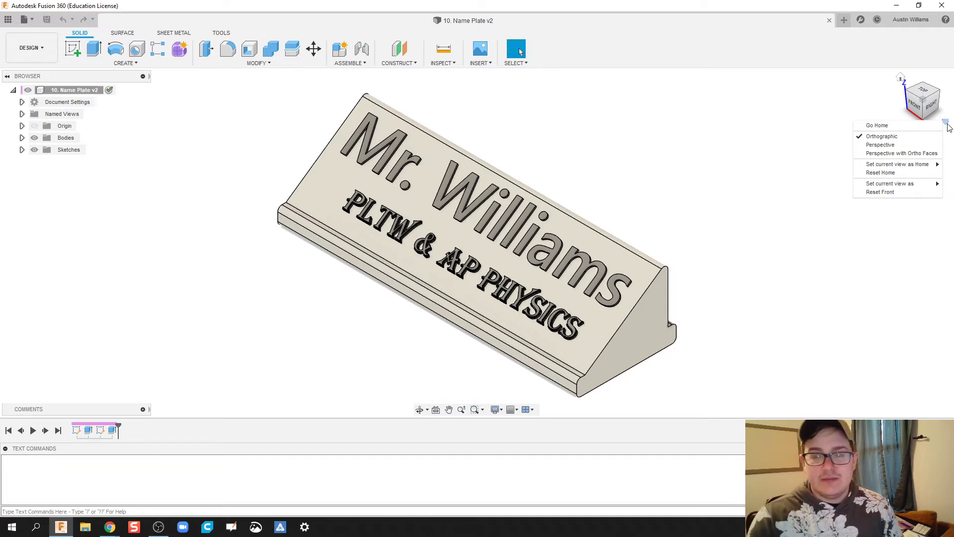
left_click(720, 170)
scroll(716, 172, "down", 2)
scroll(353, 199, "up", 3)
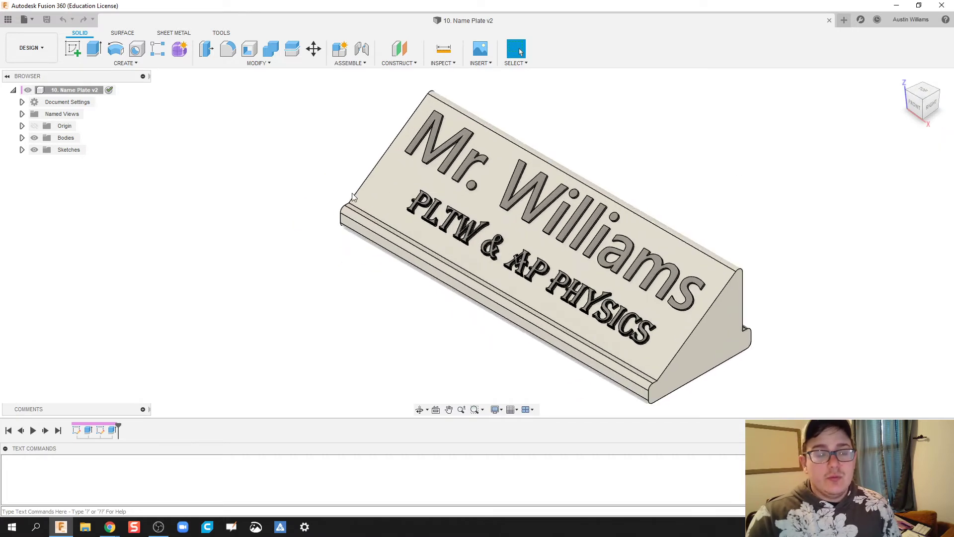
scroll(364, 199, "down", 2)
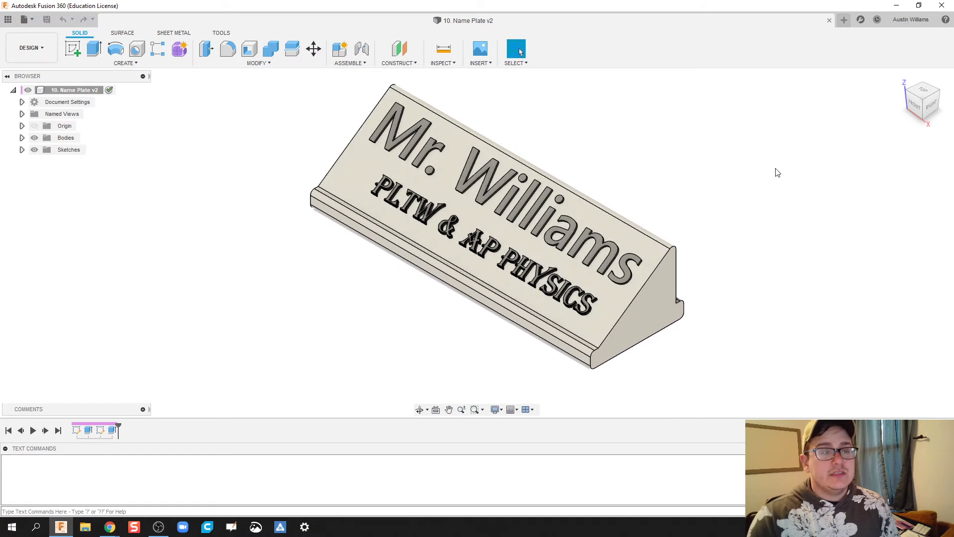
Select the 10. Name Plate v2 root and browse Surface, Sheet Metal and Utilities tools, returning to Solid.
left_click(89, 90)
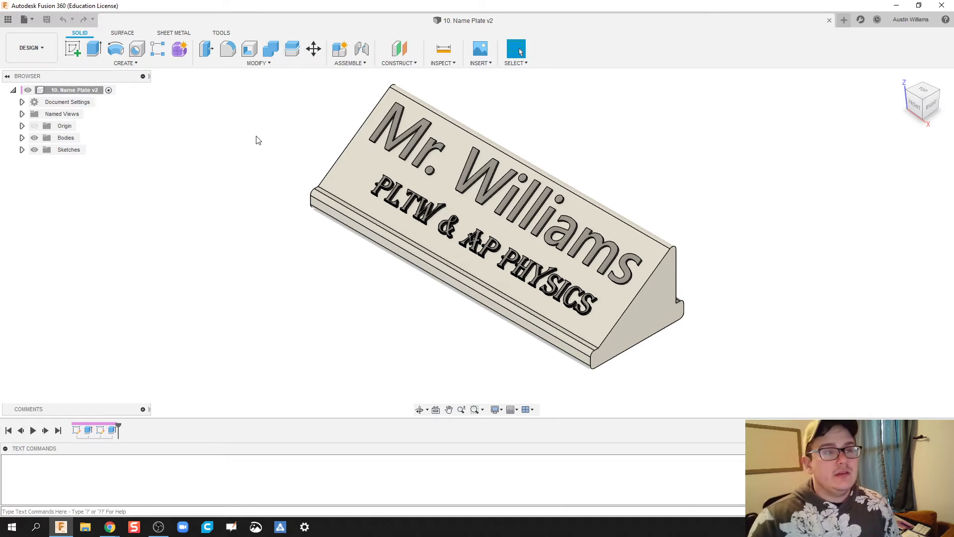
left_click(123, 34)
left_click(173, 34)
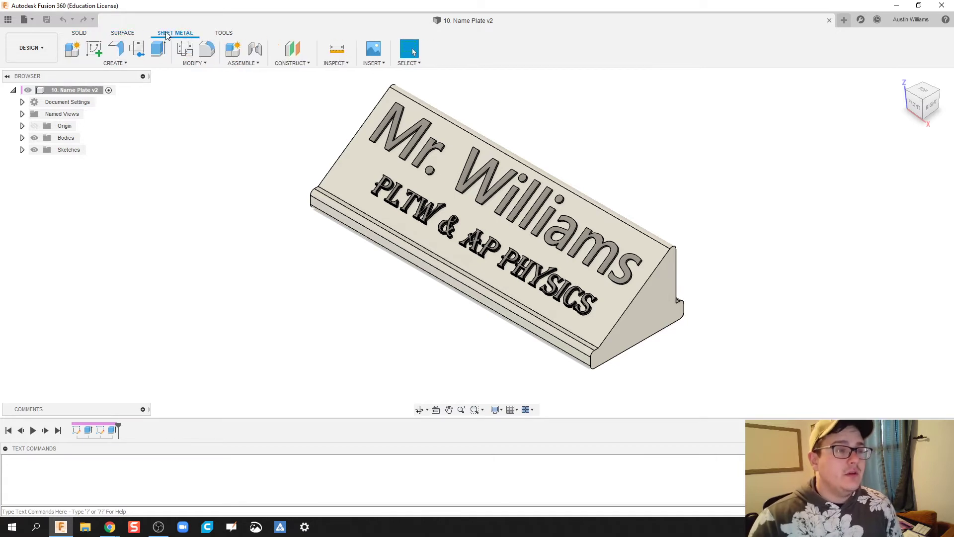
left_click(224, 36)
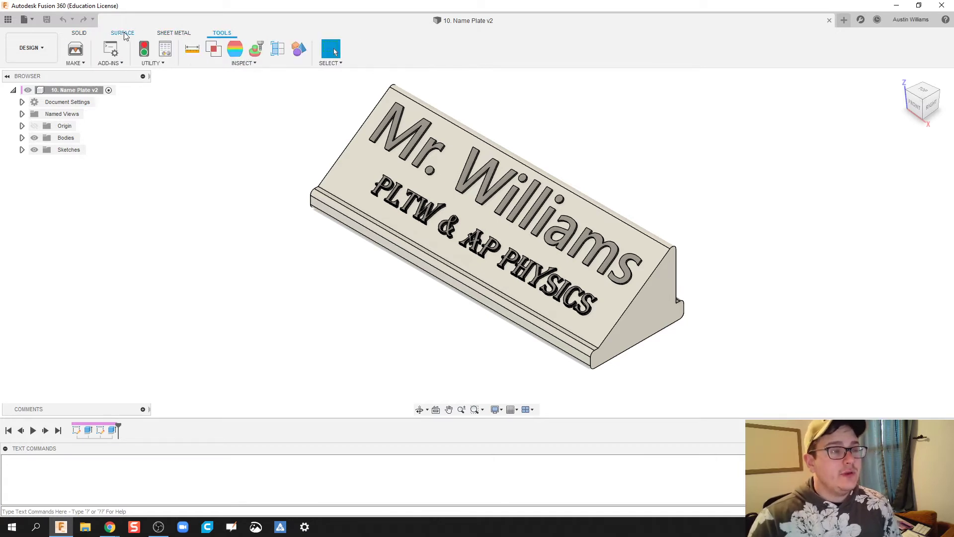
left_click(122, 33)
left_click(173, 33)
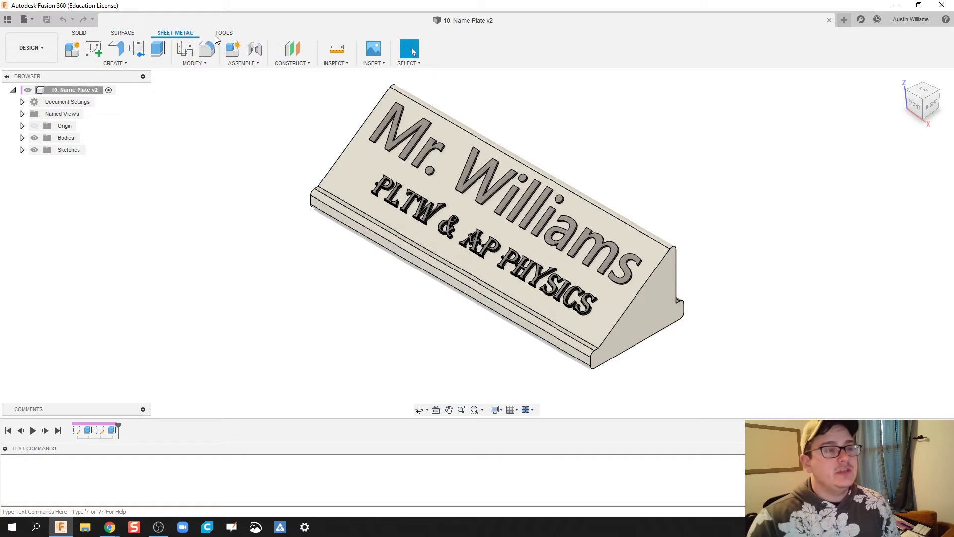
left_click(222, 33)
left_click(81, 33)
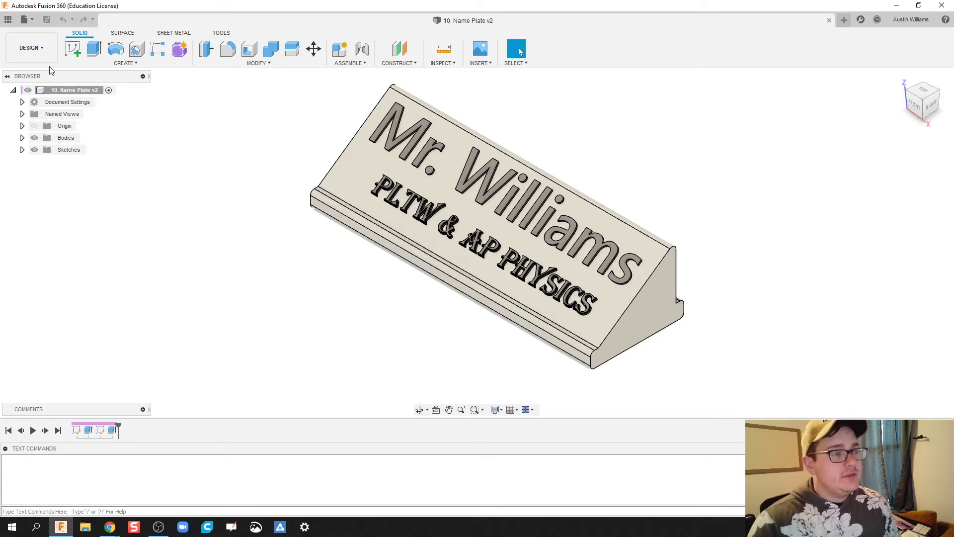
Collapse and expand the Browser and Comments panels, opening and closing the comment box.
left_click(7, 76)
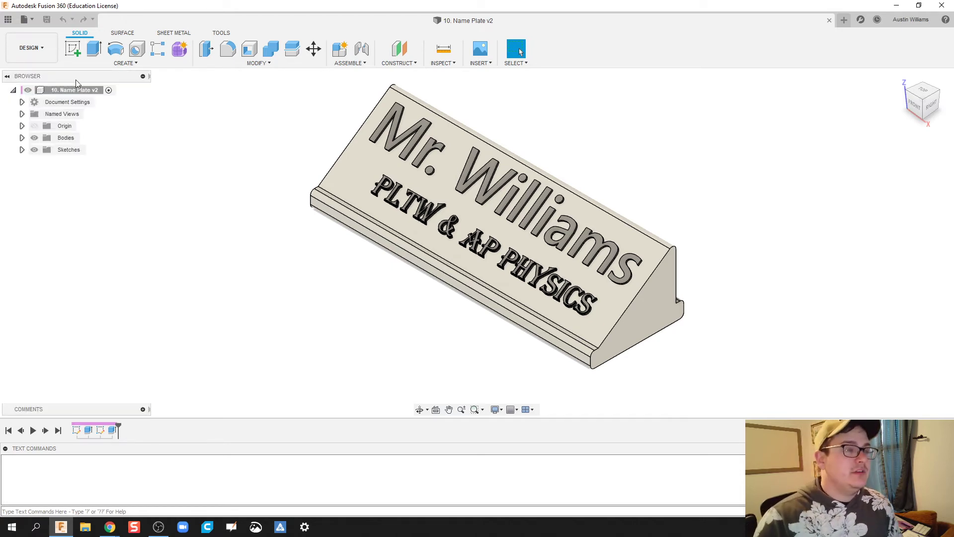
left_click(143, 77)
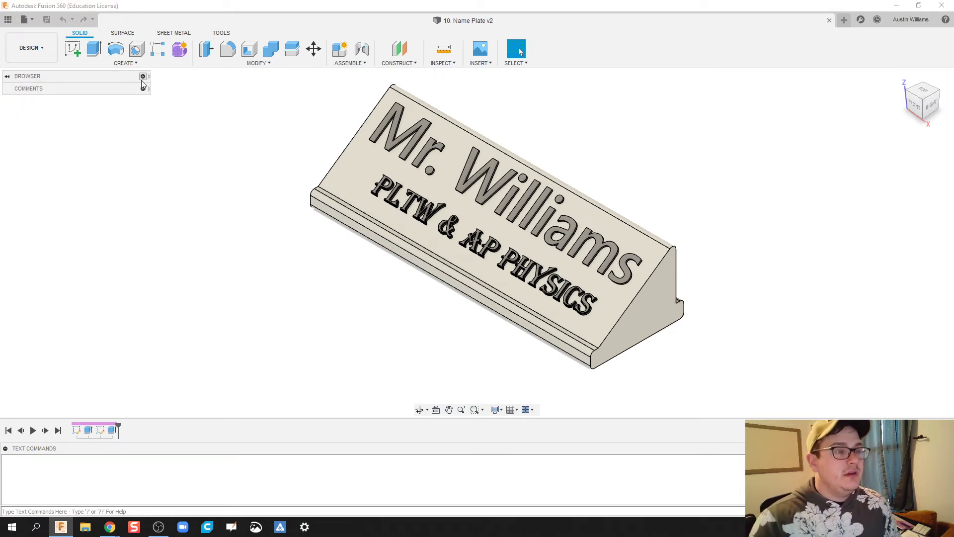
left_click(143, 88)
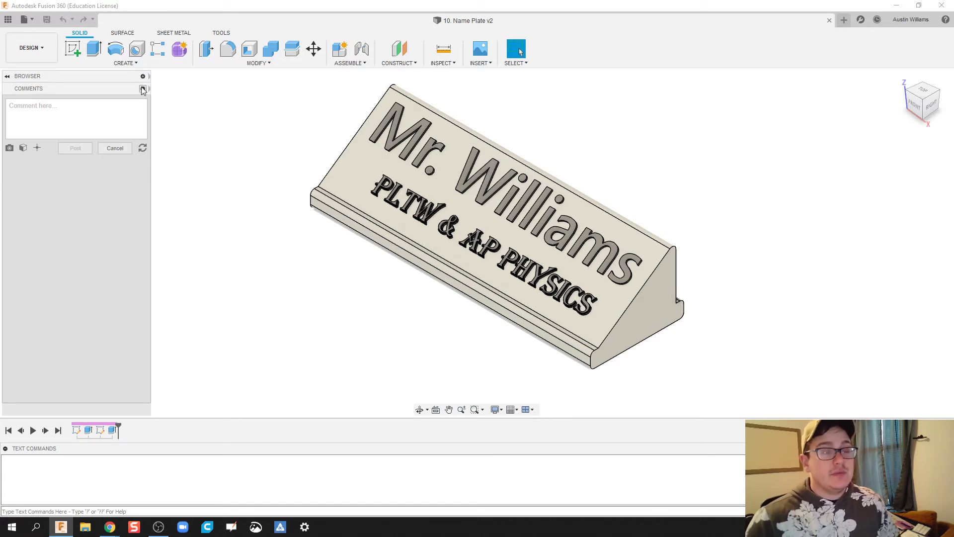
left_click(143, 88)
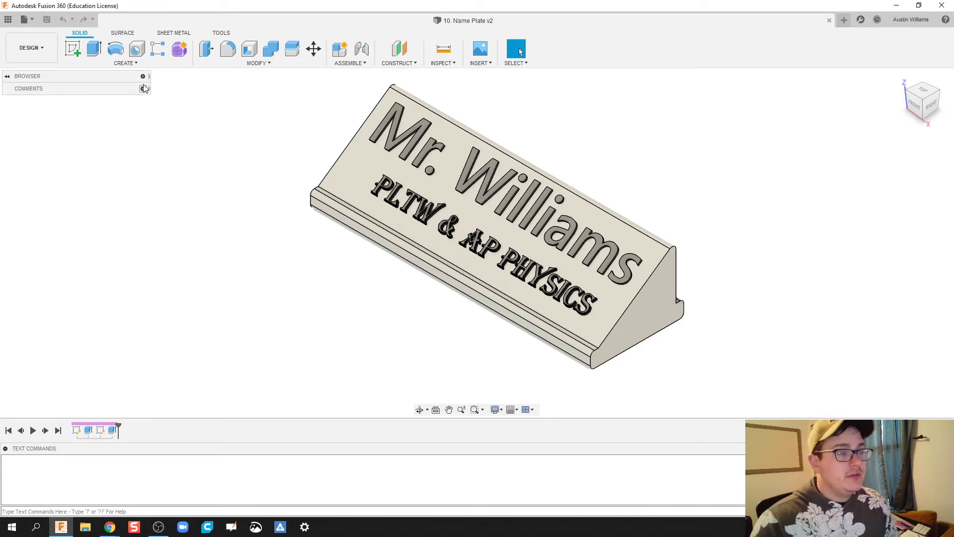
left_click(7, 76)
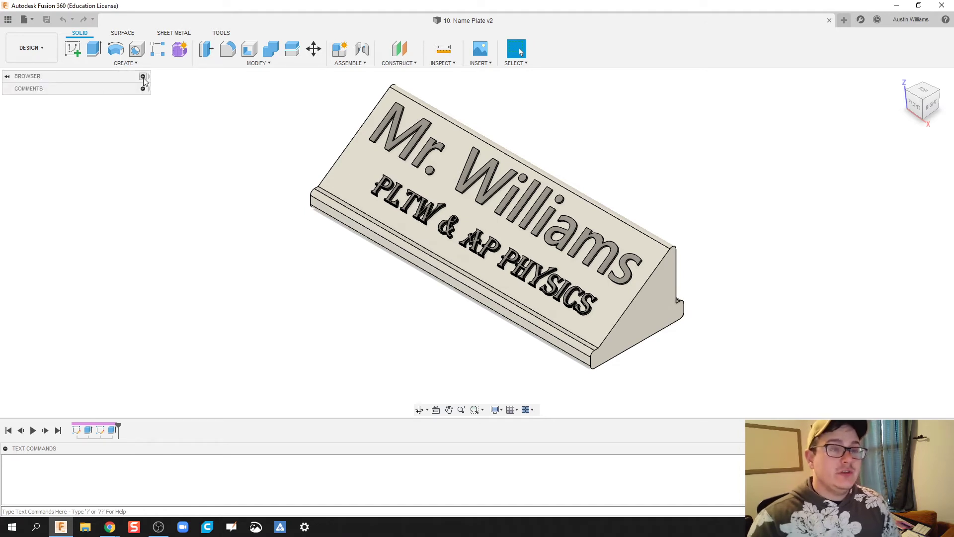
Shrink the side panels to a strip, re-expand the Browser, and drag it out floating.
left_click(7, 76)
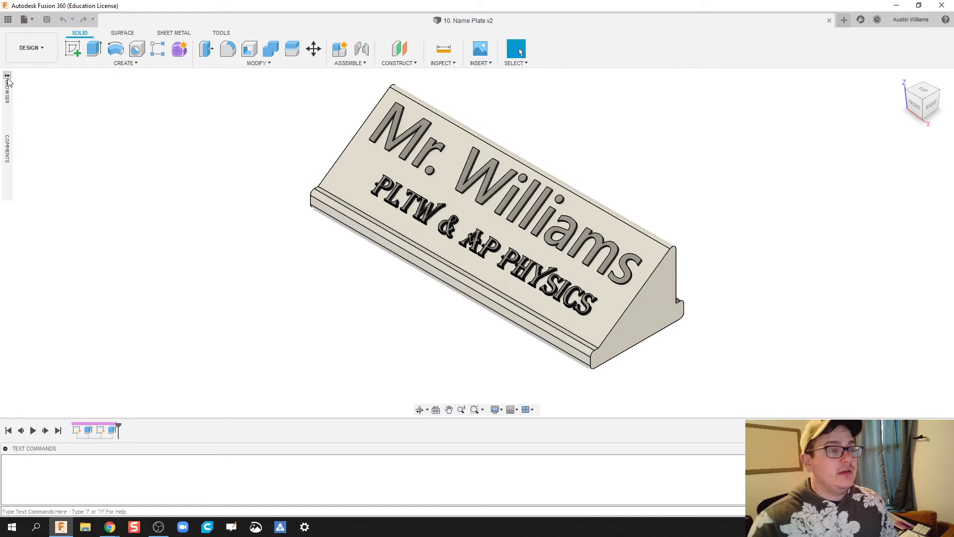
left_click(7, 76)
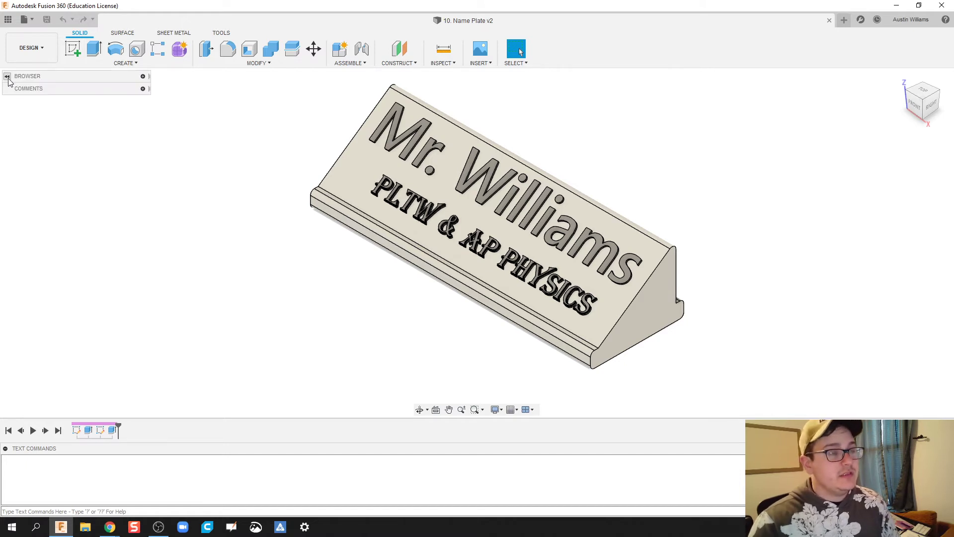
left_click(143, 77)
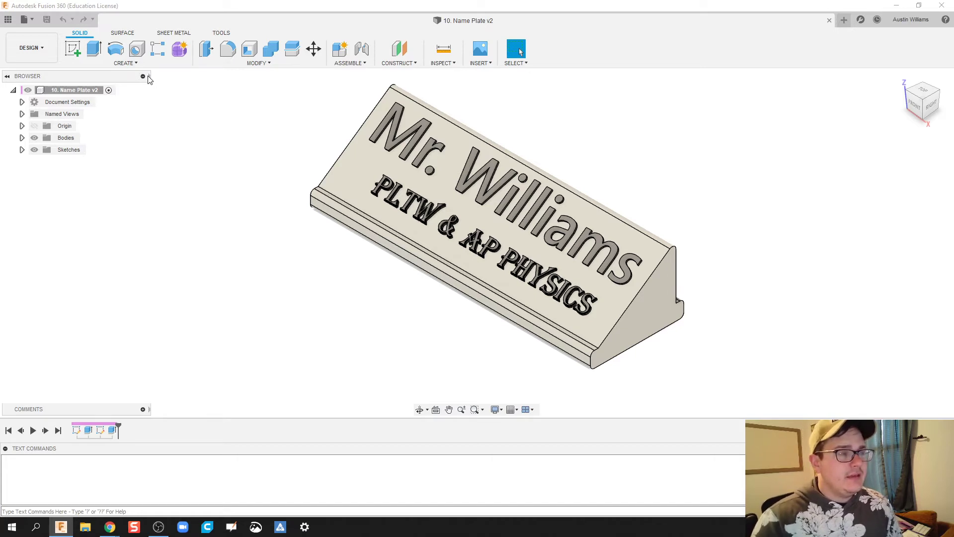
left_click_drag(144, 78, 103, 77)
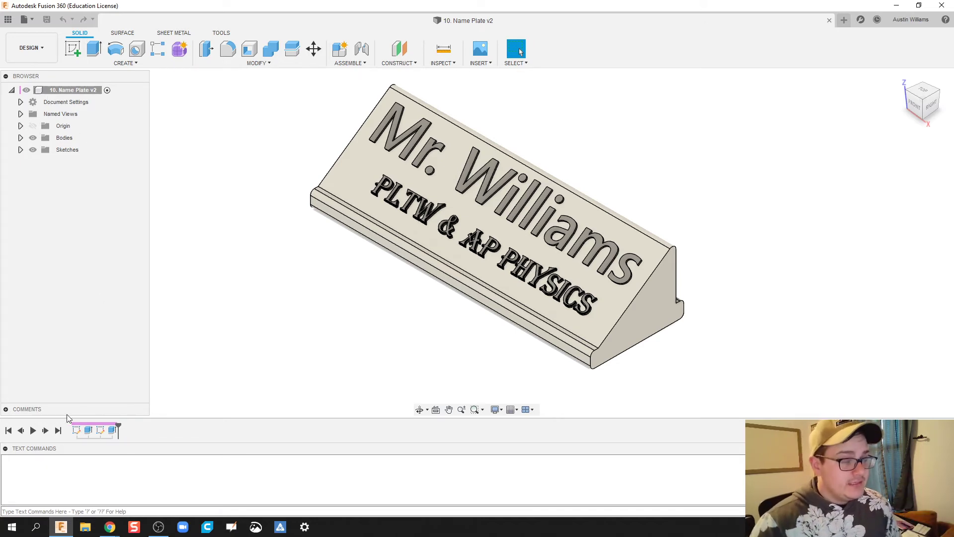
Replay the name plate's feature history on the timeline twice.
left_click(32, 433)
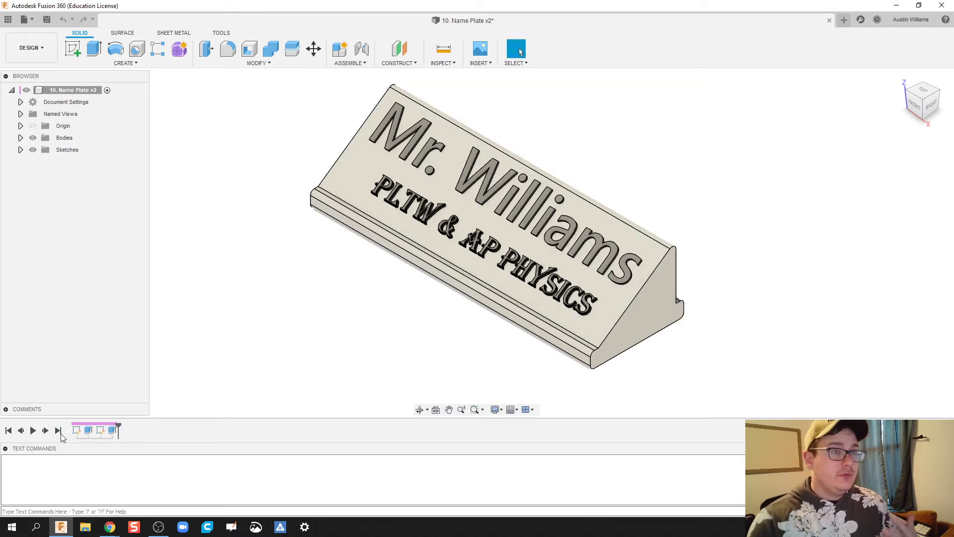
left_click(32, 435)
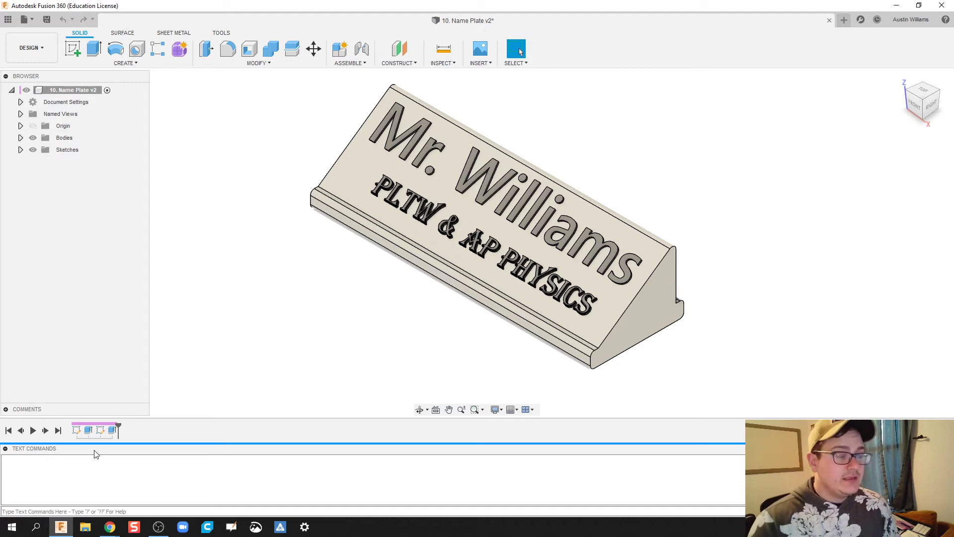
left_click(111, 431)
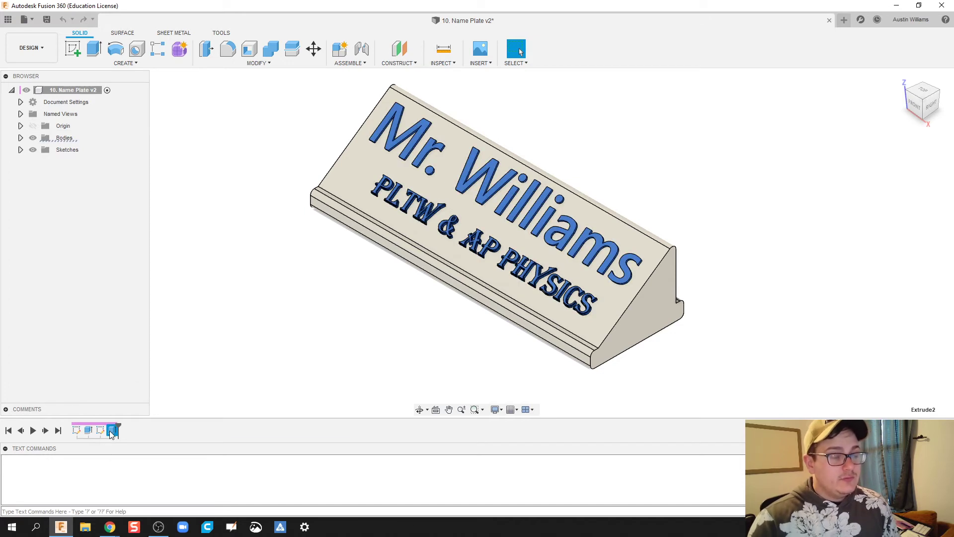
right_click(112, 432)
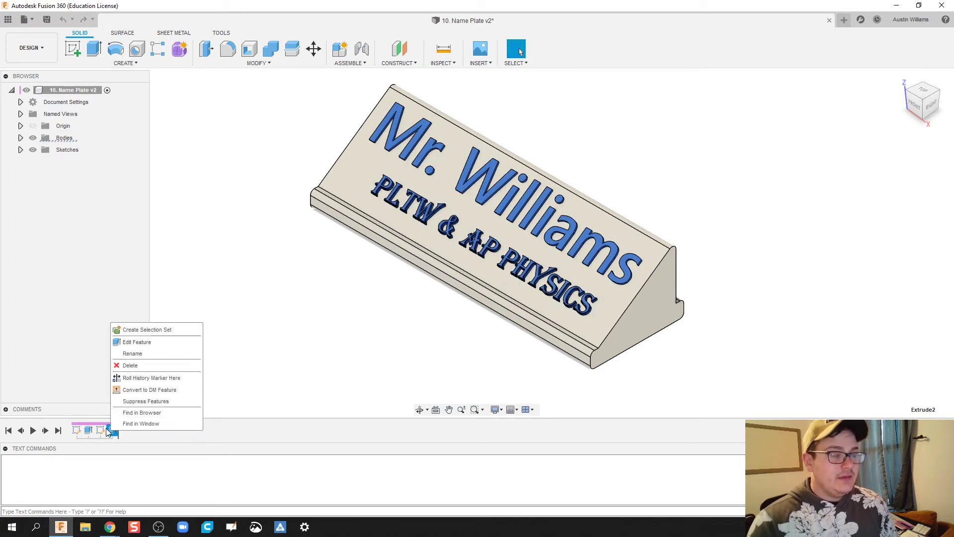
right_click(100, 431)
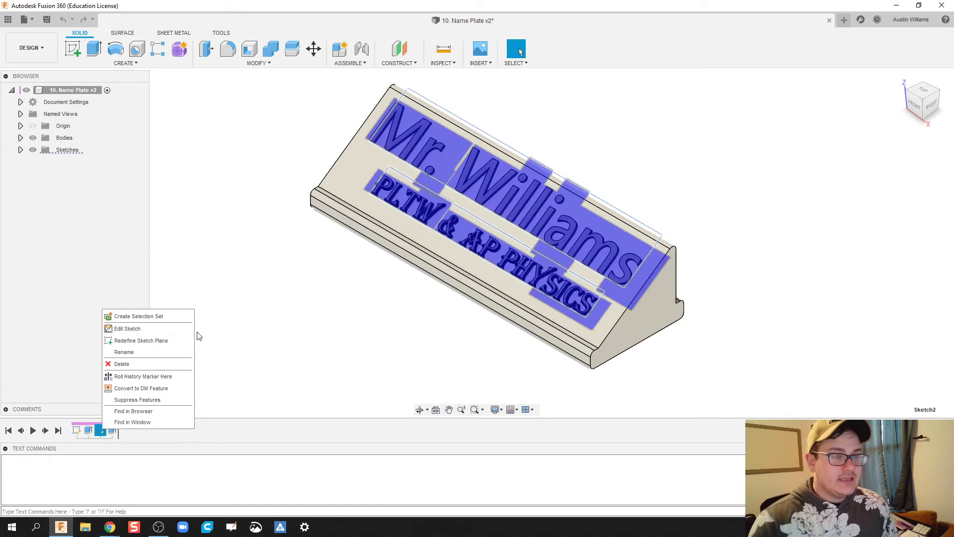
left_click(297, 317)
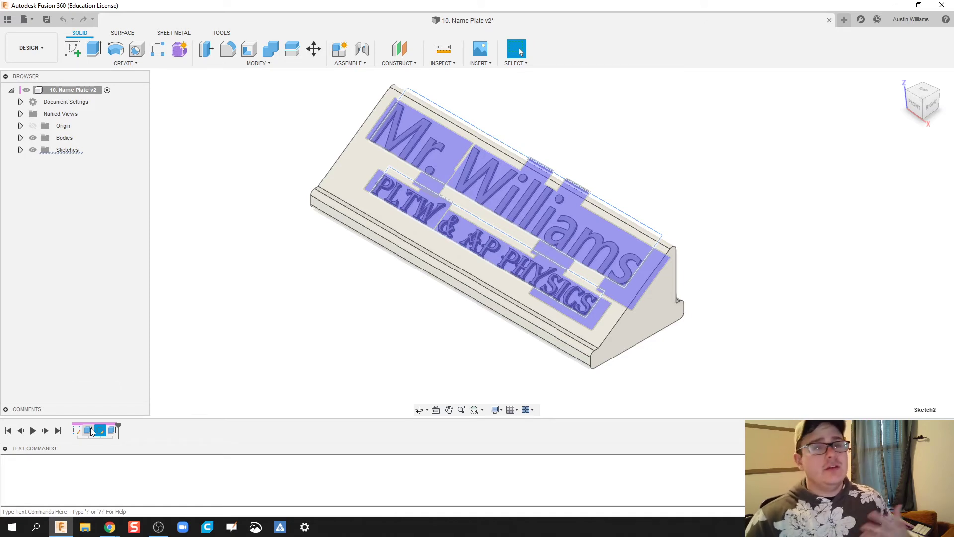
left_click(284, 338)
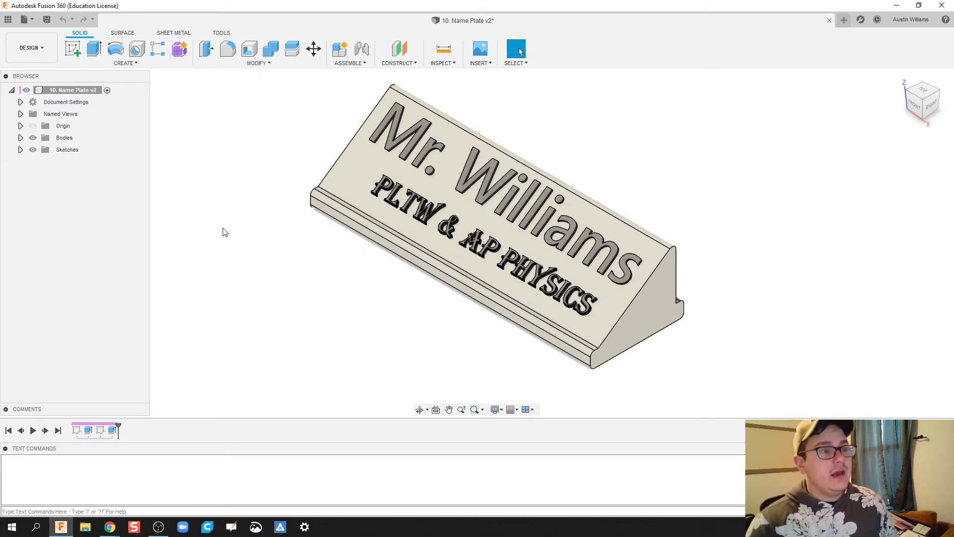
Show the File menu's New Drawing submenu with From Design, From Animation and template options.
left_click(30, 21)
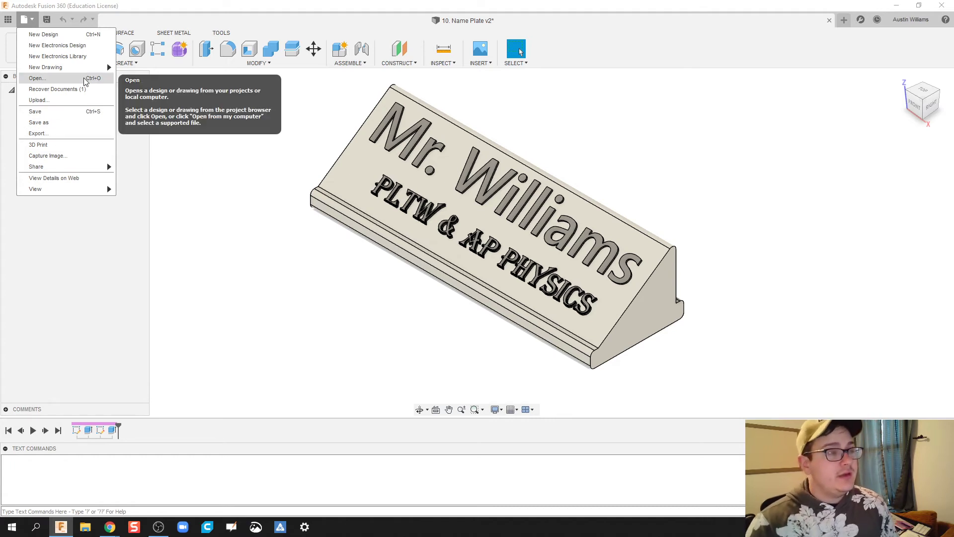
mouse_move(91, 71)
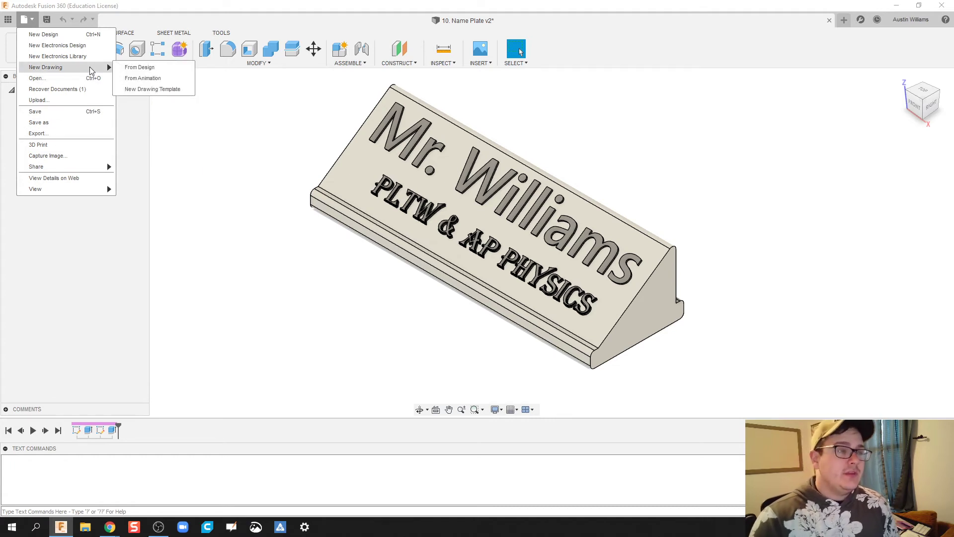
Create a new drawing from the design using the MCHS Title Block (in) template.
left_click(160, 71)
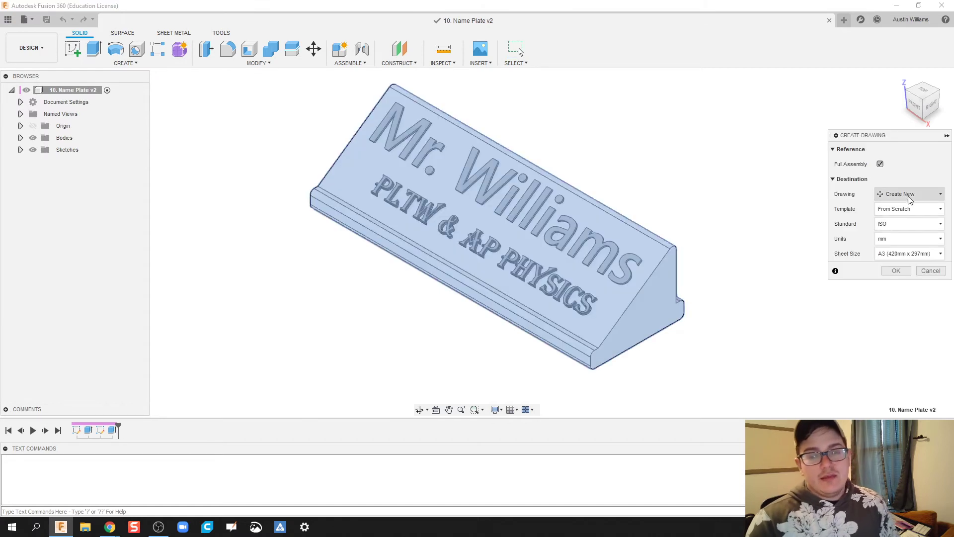
left_click(911, 208)
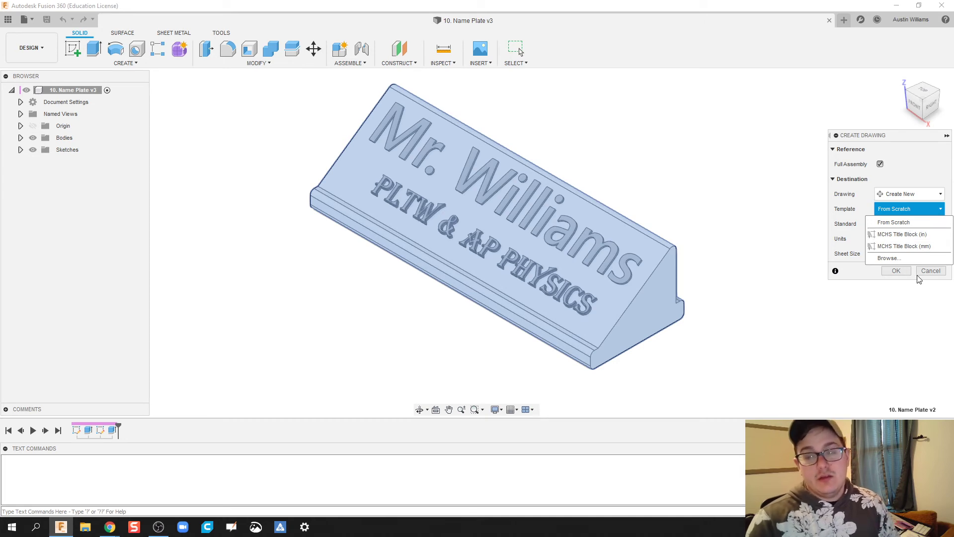
left_click(914, 235)
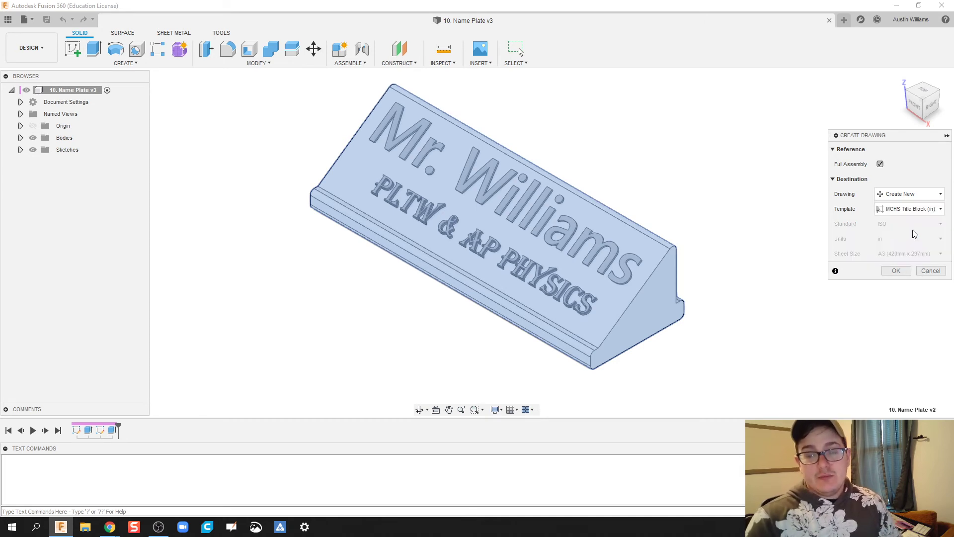
left_click(896, 272)
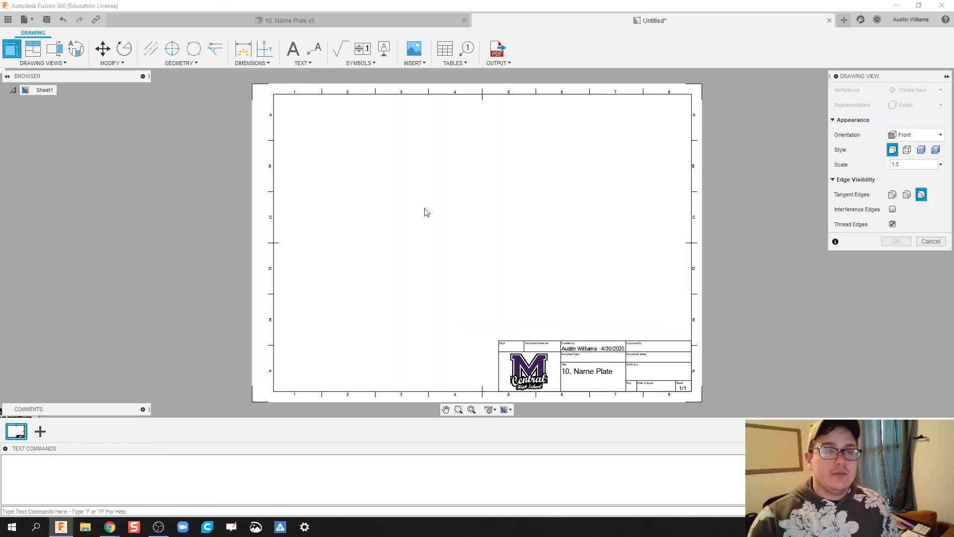
Place the name plate's front base view on the drawing sheet.
left_click(378, 265)
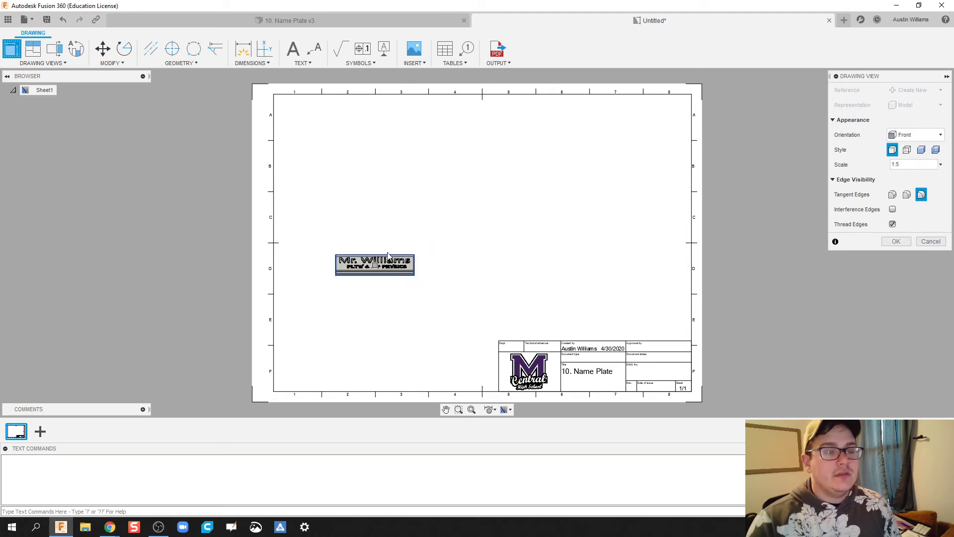
right_click(389, 254)
left_click(422, 243)
Switch between the design and drawing tabs, then close the Untitled drawing without saving.
left_click(363, 20)
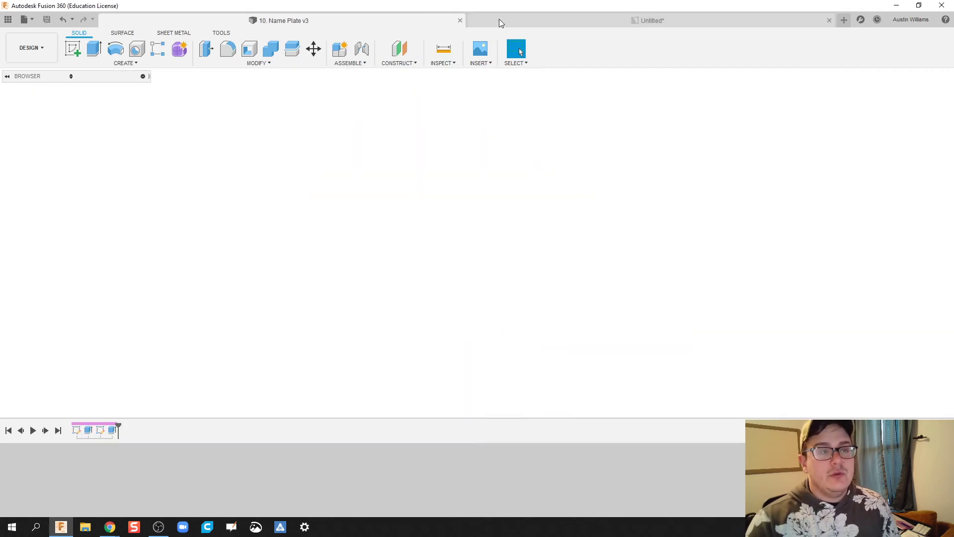
left_click(499, 19)
left_click(372, 15)
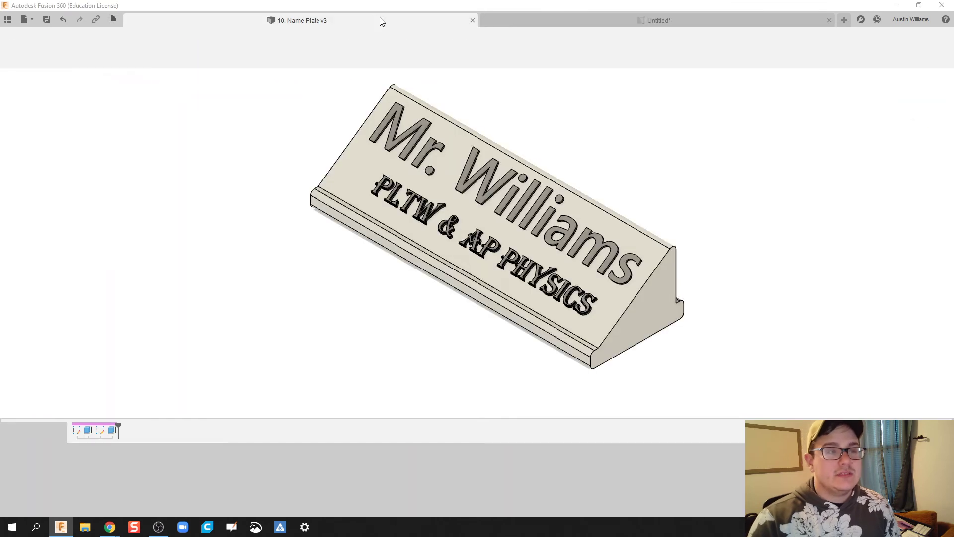
left_click(544, 19)
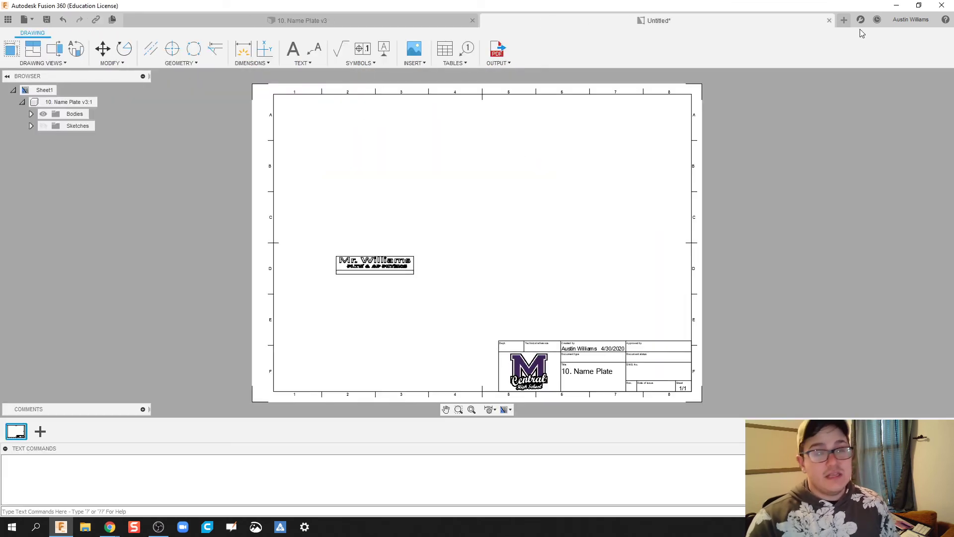
left_click(829, 21)
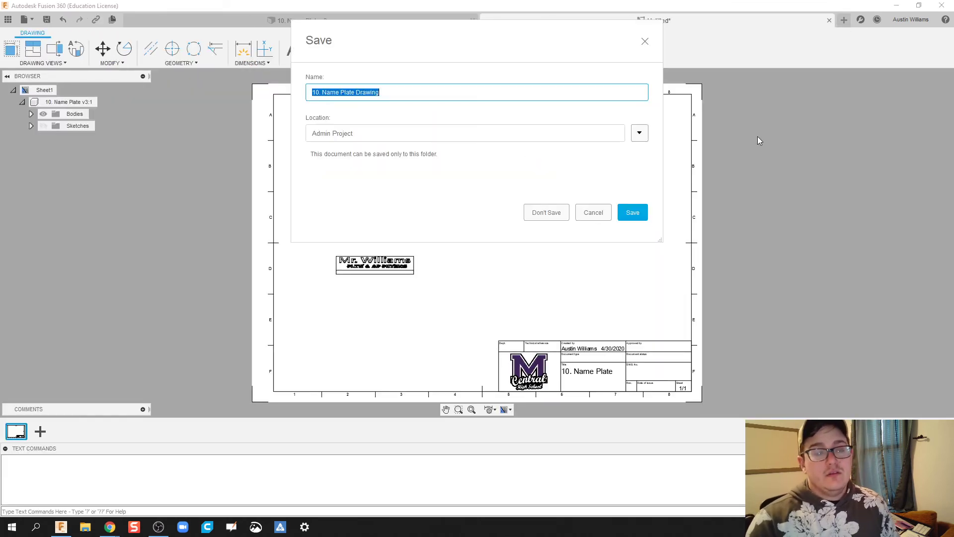
left_click(561, 214)
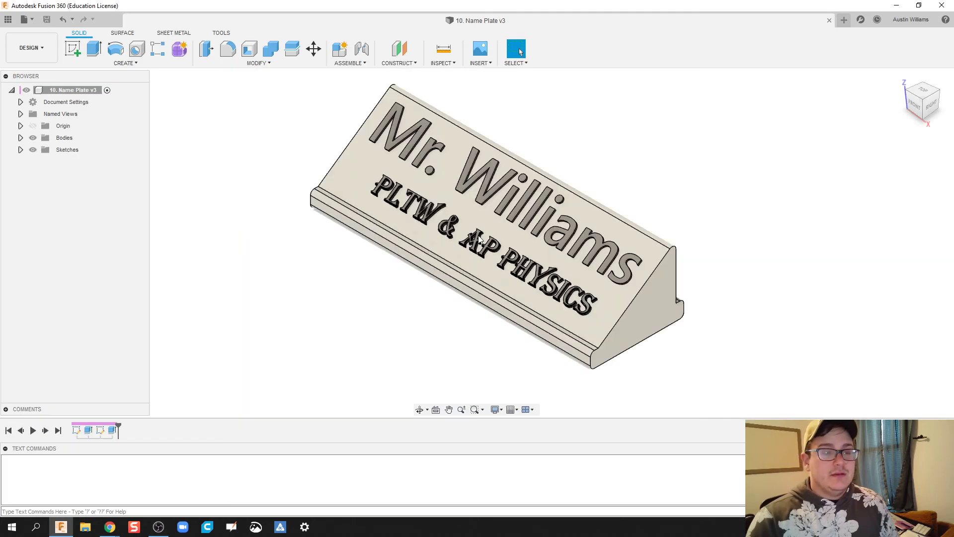
Open the Data Panel, dock the Browser beside it, and scroll through the hub's projects.
left_click(8, 20)
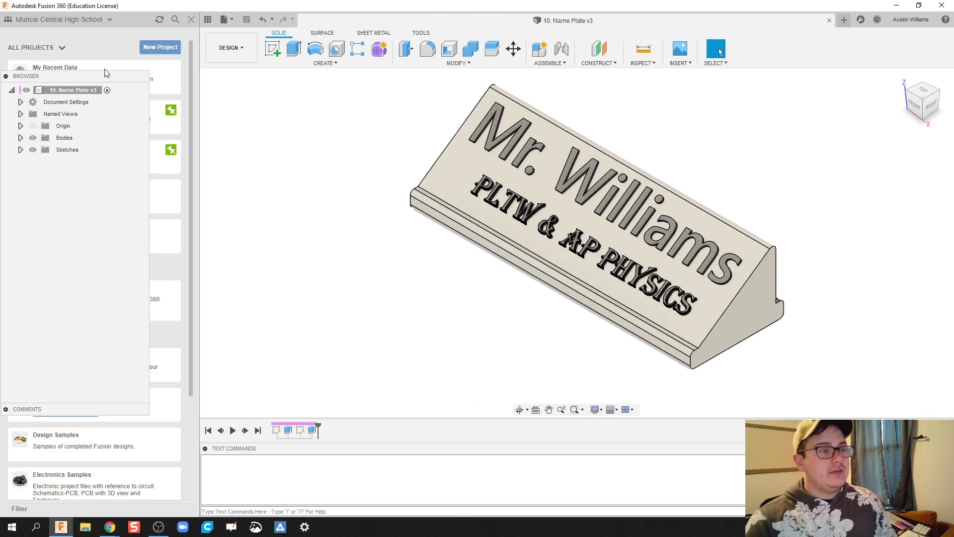
left_click_drag(226, 117, 305, 72)
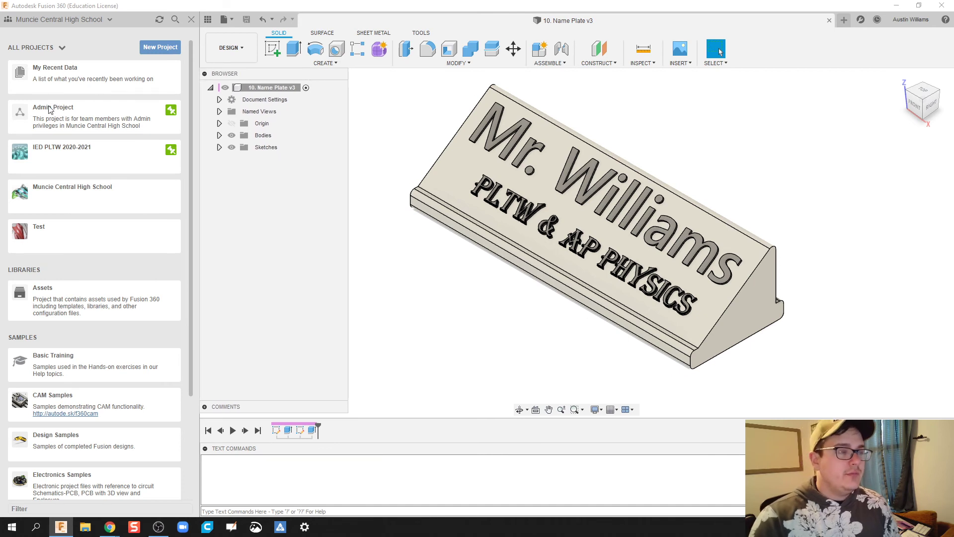
scroll(113, 246, "down", 1)
scroll(113, 246, "down", 1)
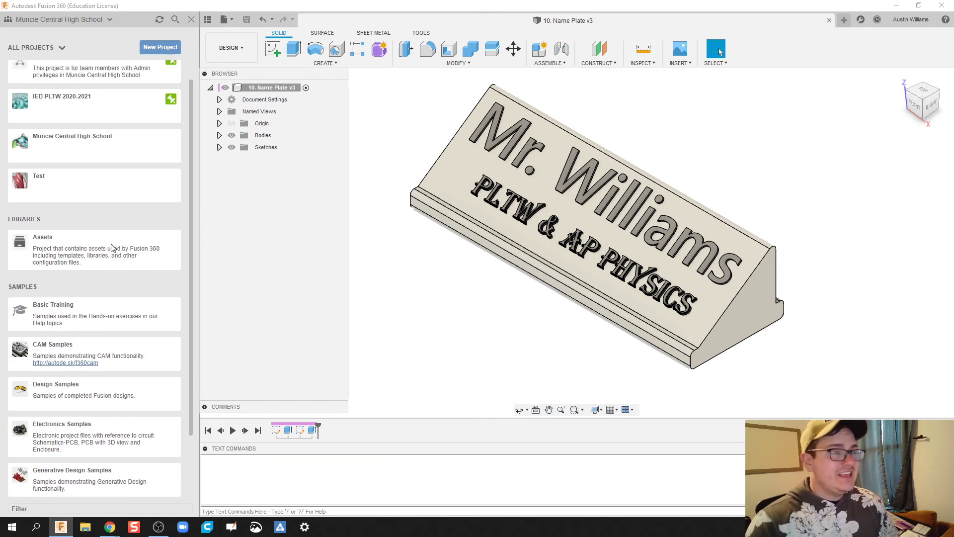
scroll(111, 243, "up", 3)
left_click(63, 48)
left_click(63, 48)
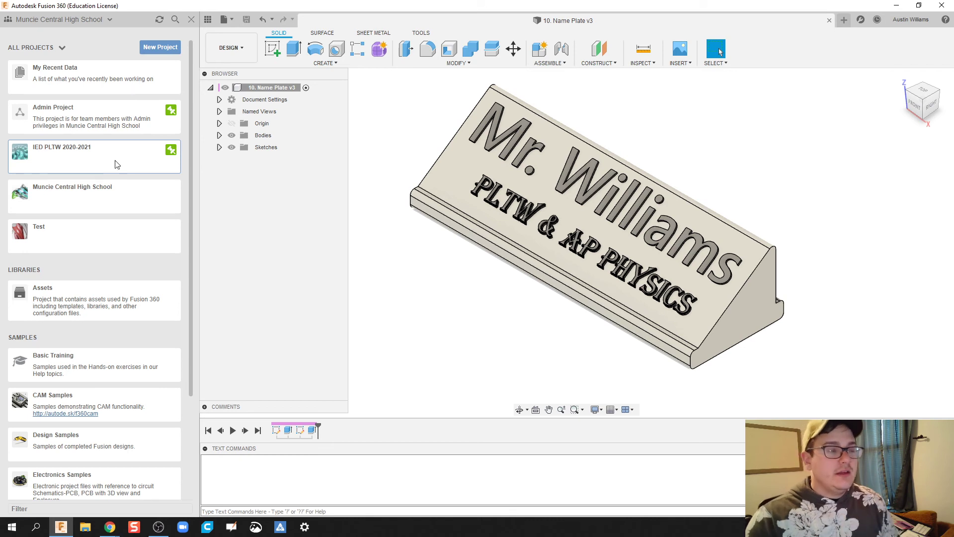
scroll(162, 175, "down", 3)
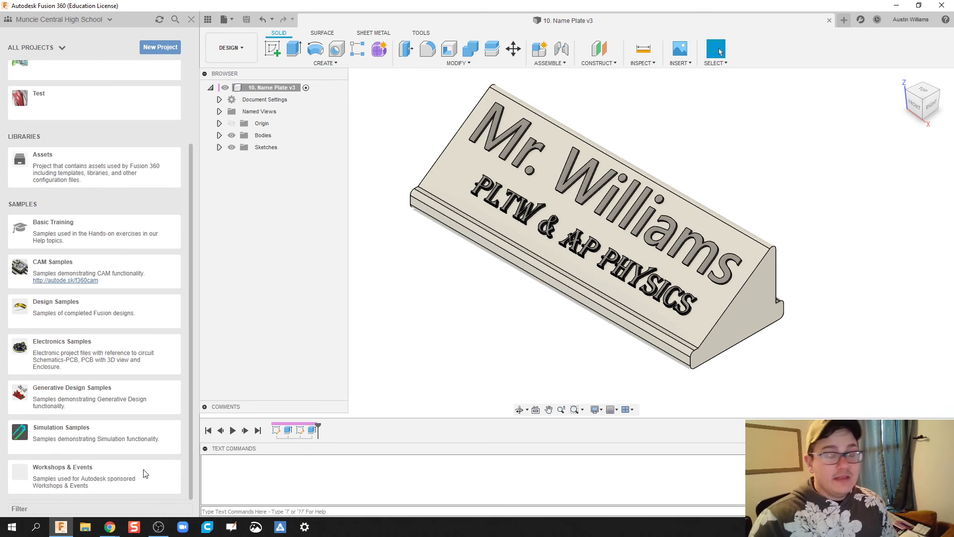
scroll(145, 473, "up", 3)
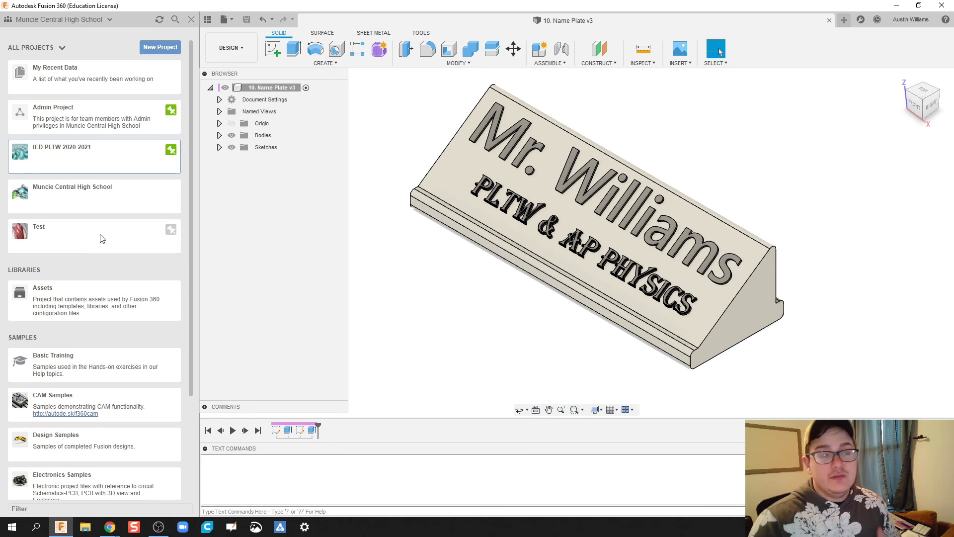
left_click(82, 124)
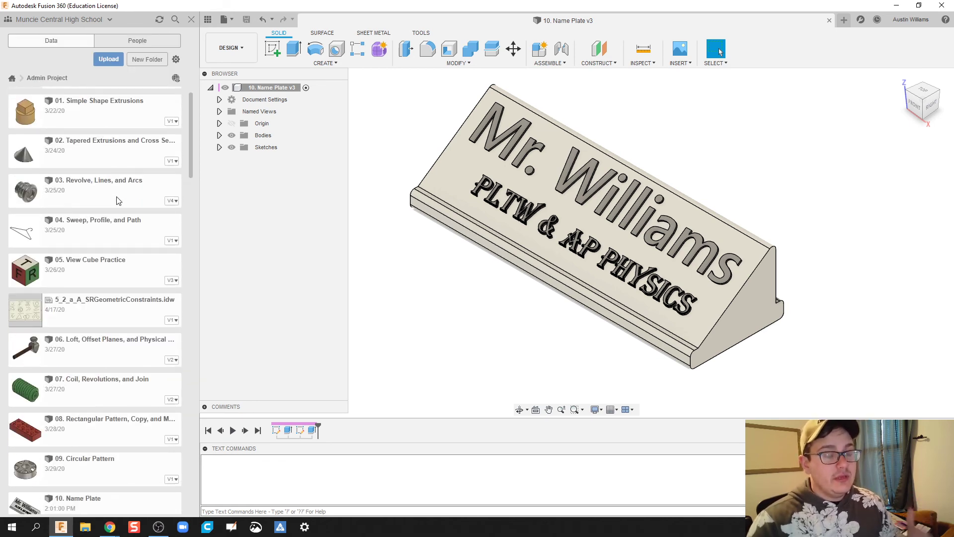
scroll(118, 200, "down", 2)
scroll(118, 200, "up", 4)
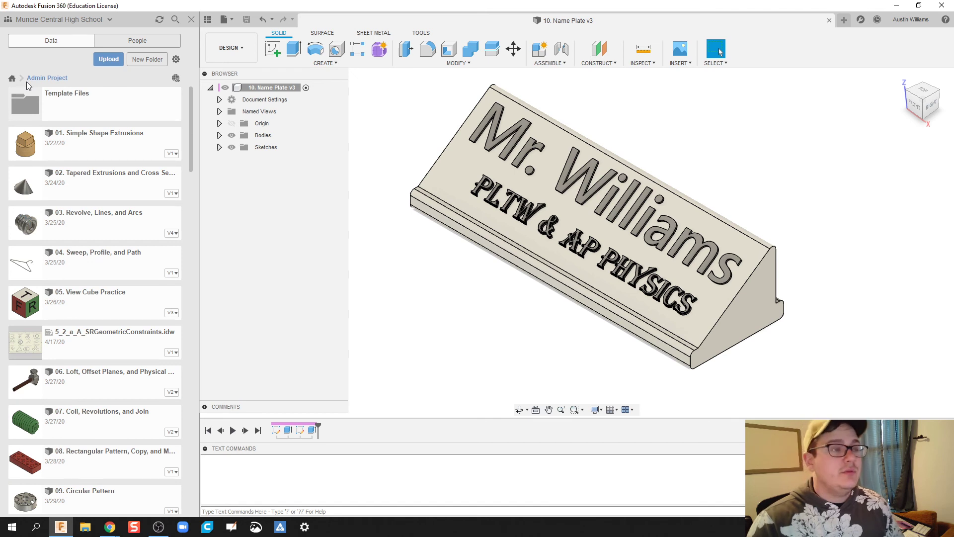
left_click(11, 78)
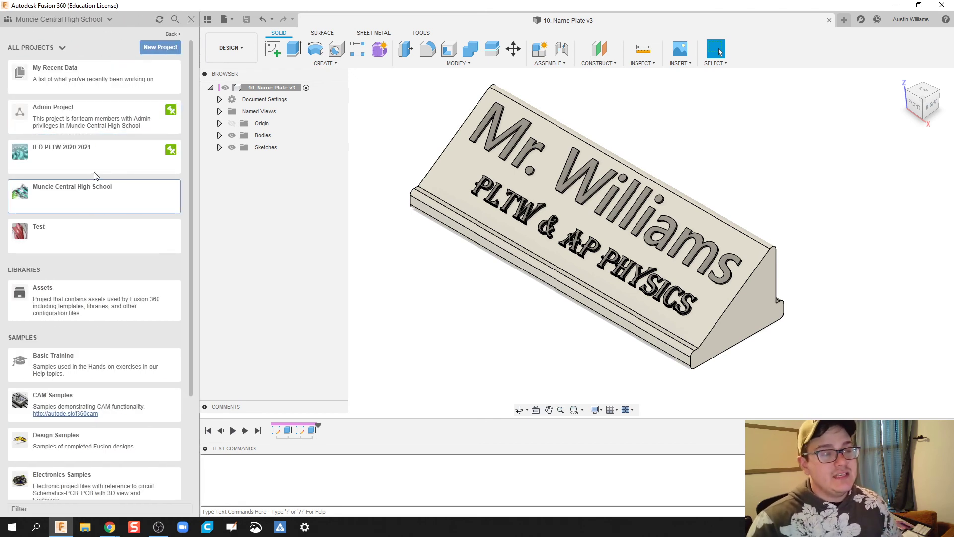
left_click(91, 205)
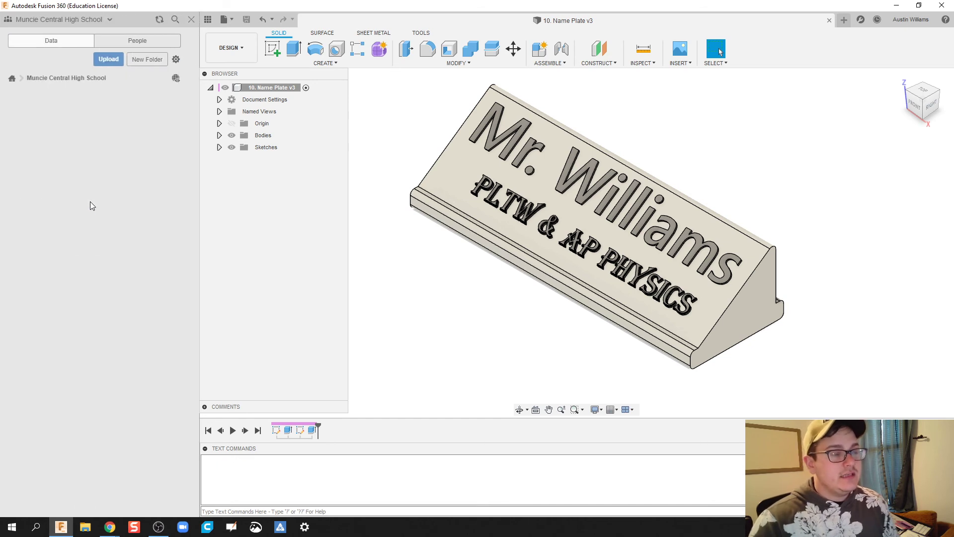
left_click(12, 79)
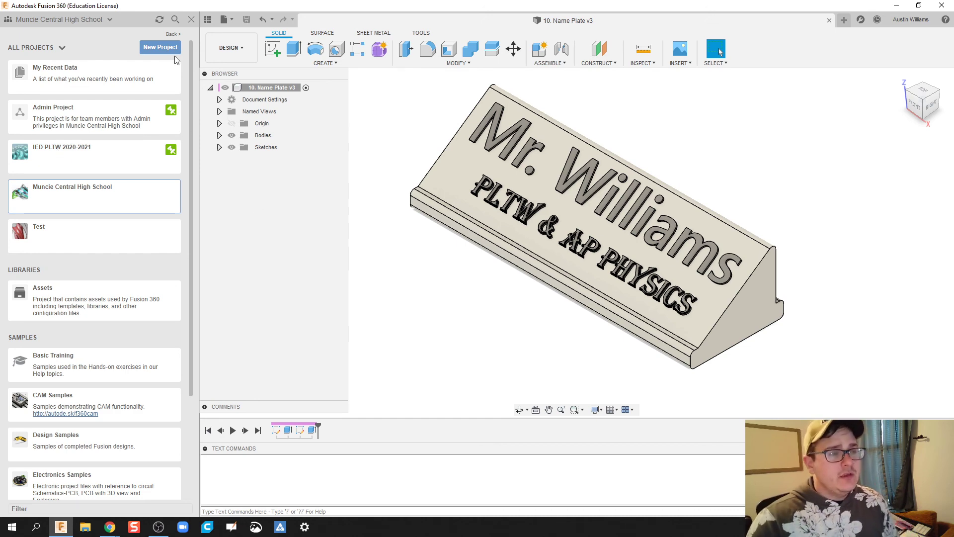
Close the Data Panel so the 10. Name Plate v3 design fills the workspace.
left_click(191, 20)
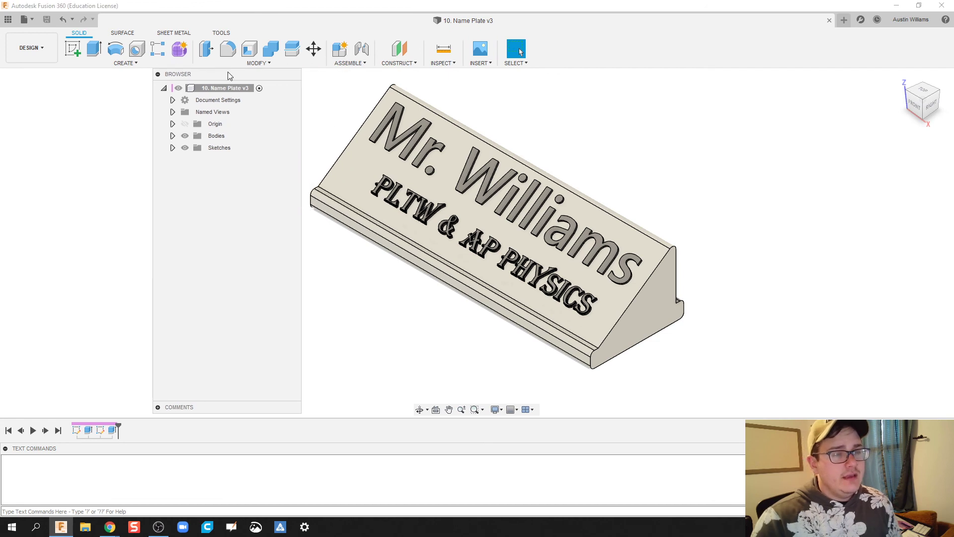